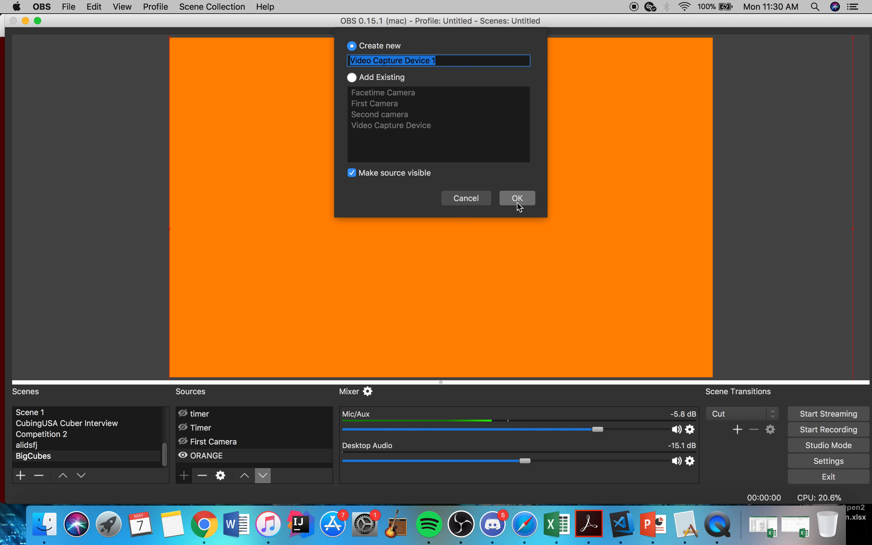
left_click(467, 202)
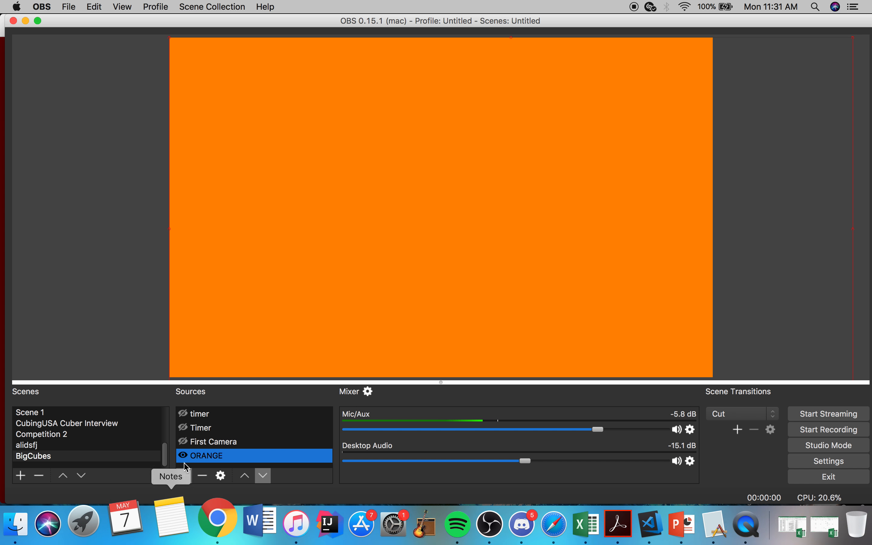
double_click(215, 442)
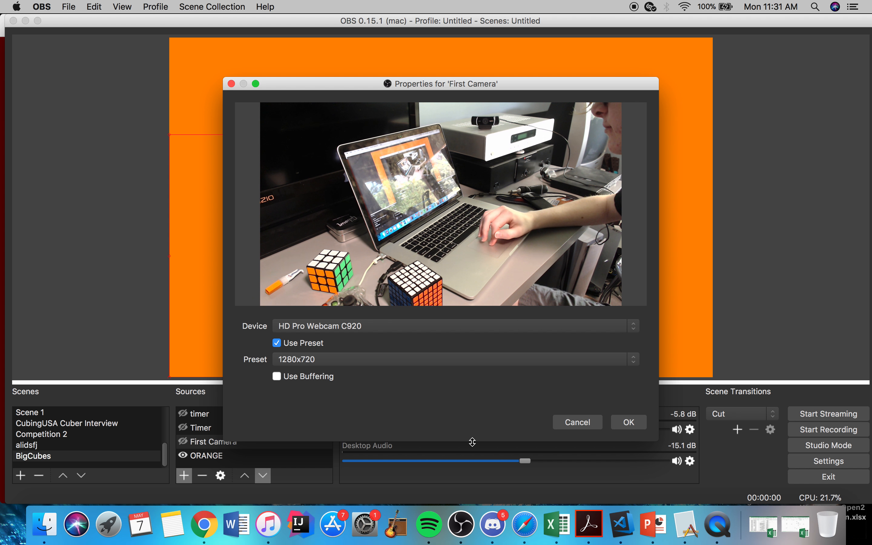
left_click(447, 332)
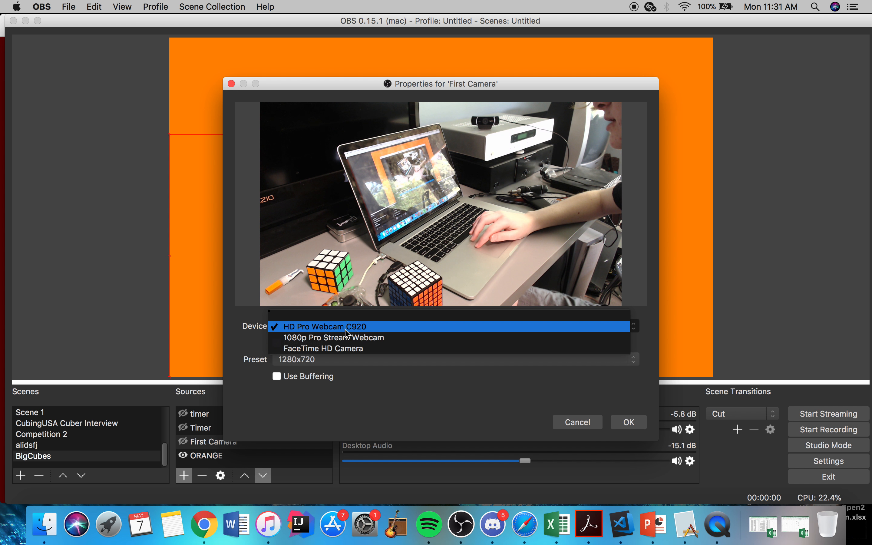
left_click(364, 398)
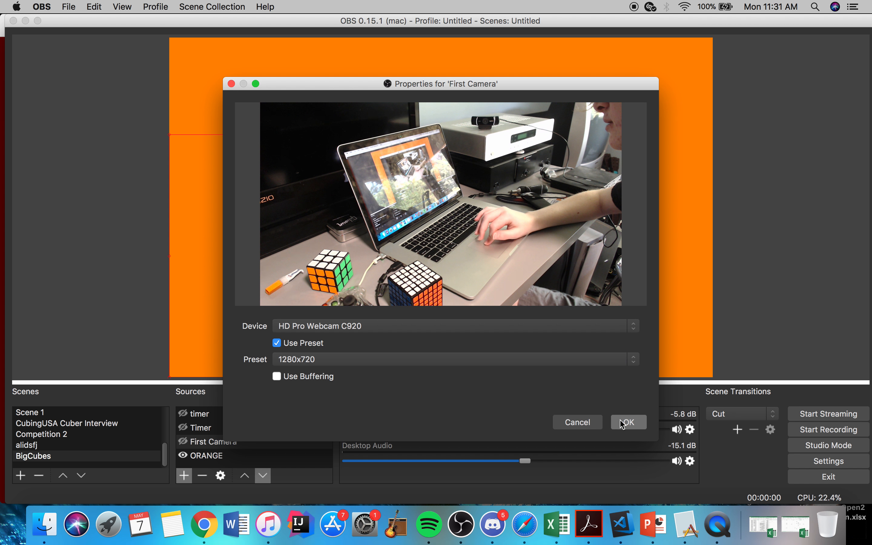
left_click(629, 422)
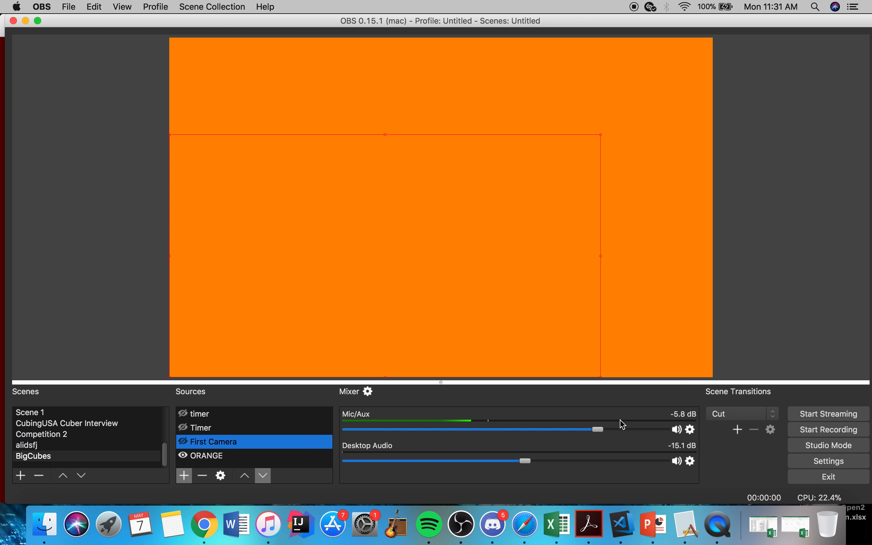
- Make First Camera visible and scale it to cover the canvas's lower-left area, leaving orange strips above and to its right
left_click(184, 442)
left_click_drag(317, 204, 296, 217)
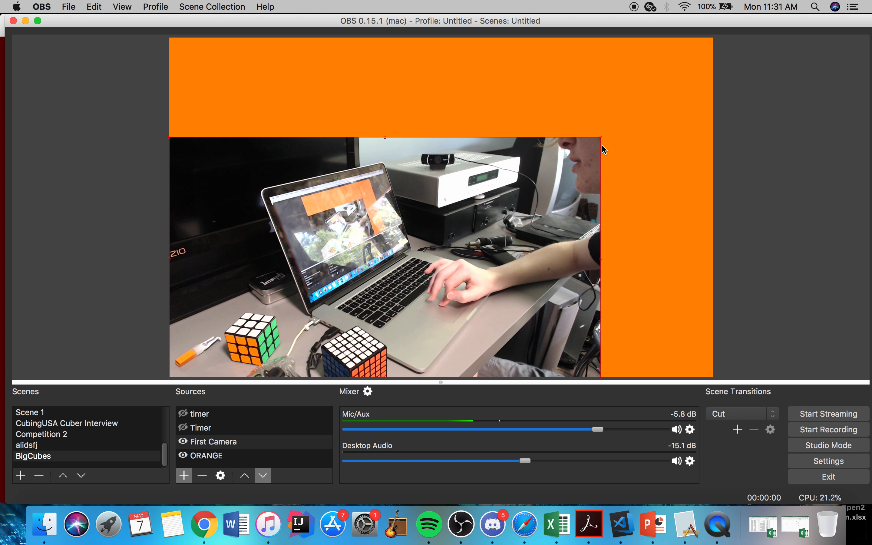
left_click_drag(601, 144, 752, 26)
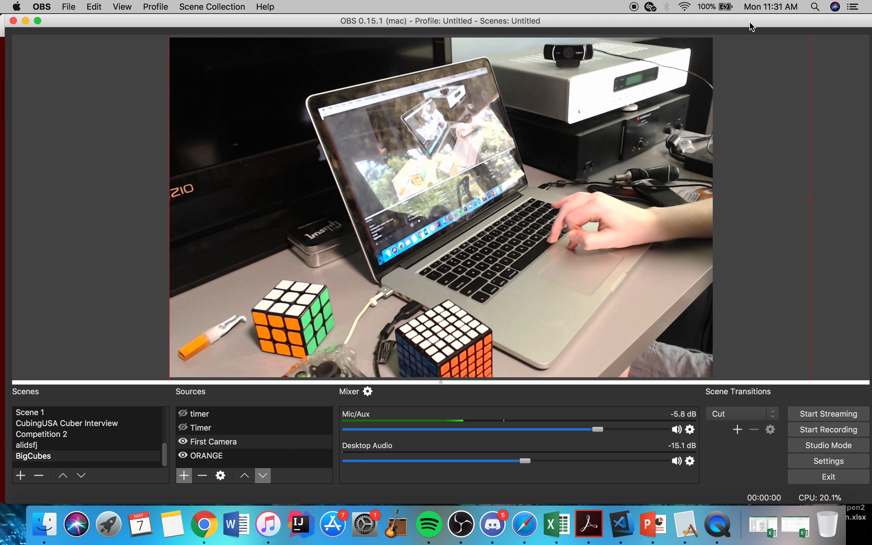
left_click_drag(752, 26, 296, 148)
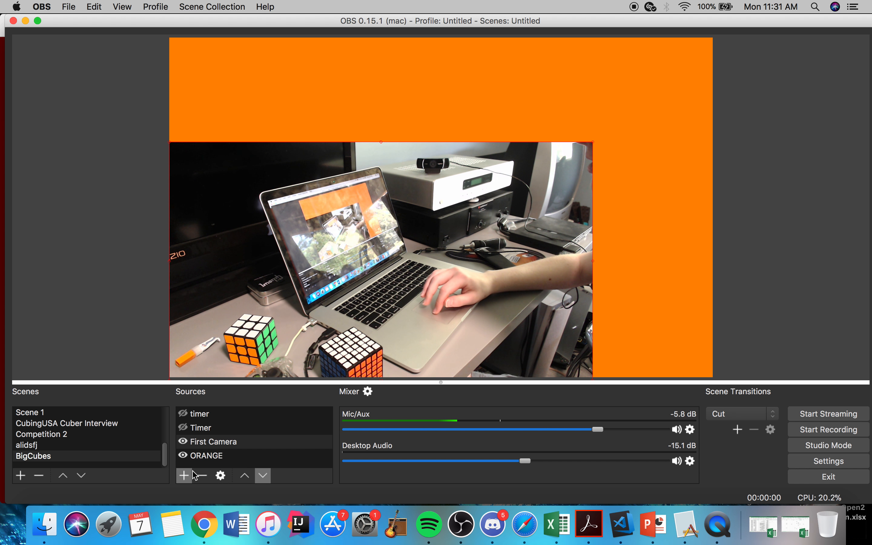
- Show the Timer window capture in the scene, stop the running csTimer in Safari and move its window below the preview
left_click(184, 476)
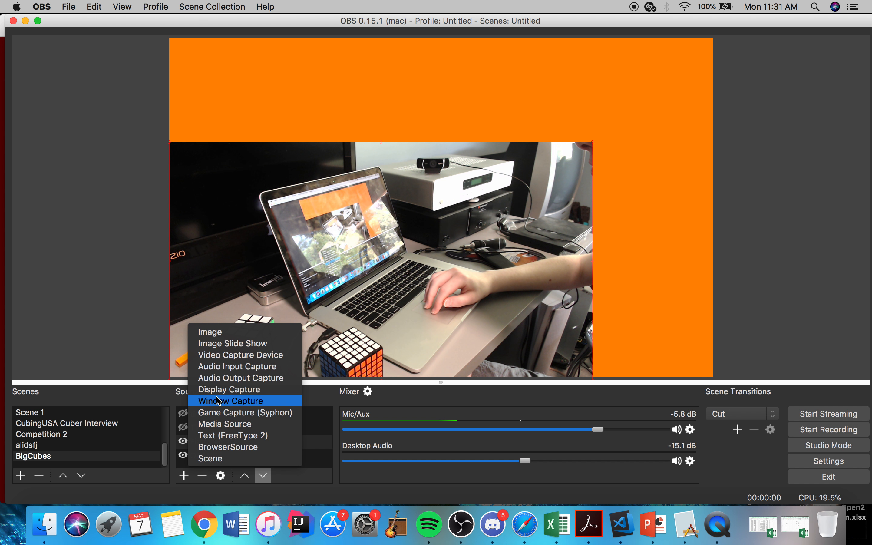
left_click(218, 401)
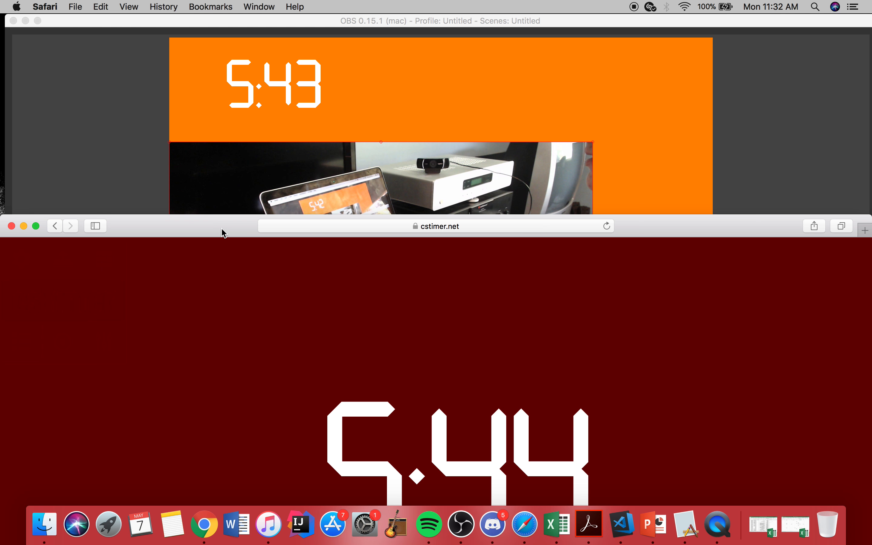
left_click_drag(215, 225, 214, 85)
key("space")
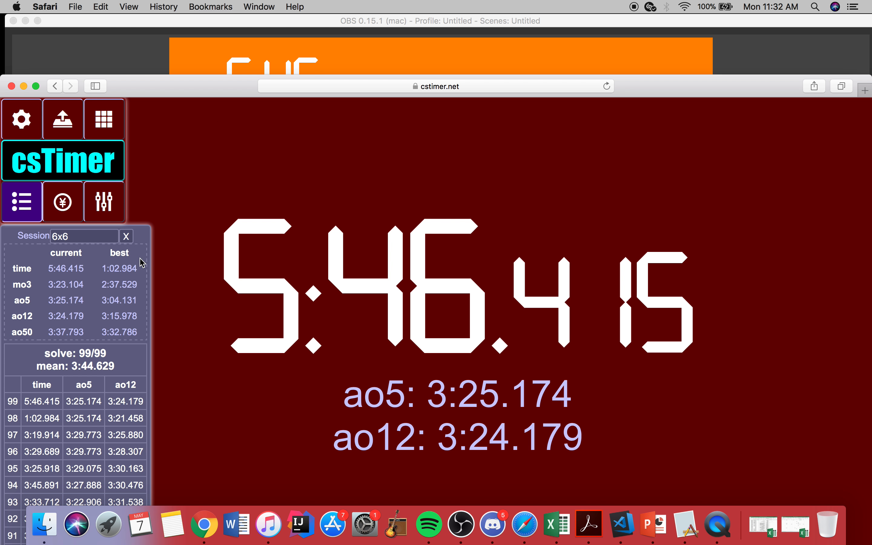
left_click_drag(155, 86, 302, 530)
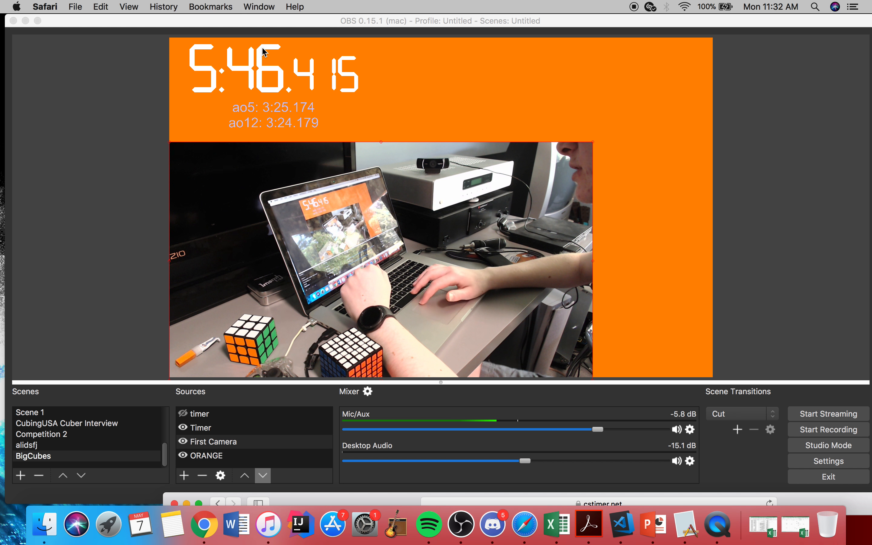
- Remove the Timer window capture source from the BigCubes scene
left_click(200, 428)
left_click(202, 476)
left_click(480, 278)
left_click(184, 476)
left_click(217, 355)
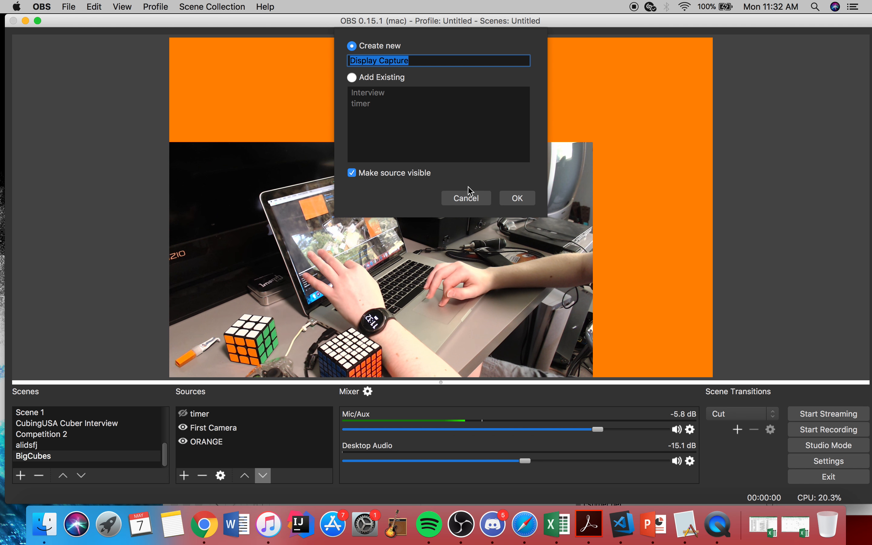
left_click(467, 198)
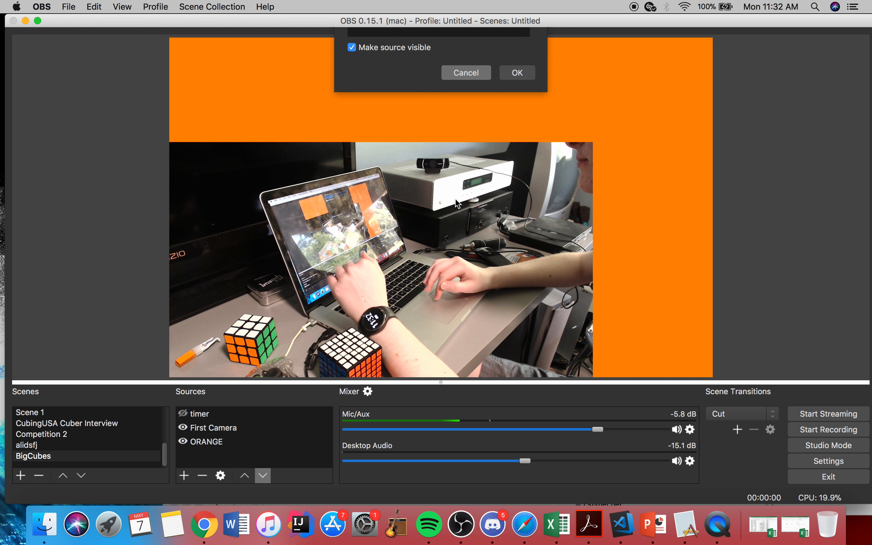
- Make the existing timer display capture visible and open its properties, keeping display 0
left_click(184, 415)
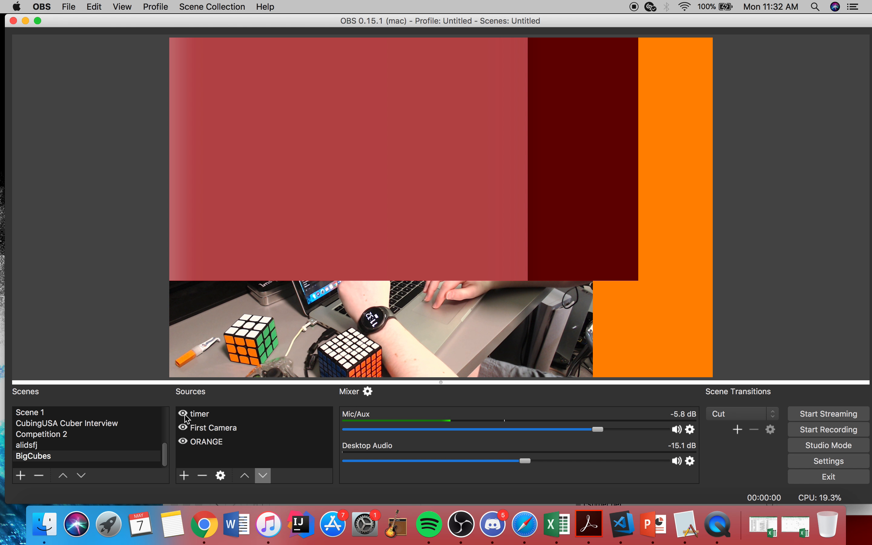
double_click(196, 415)
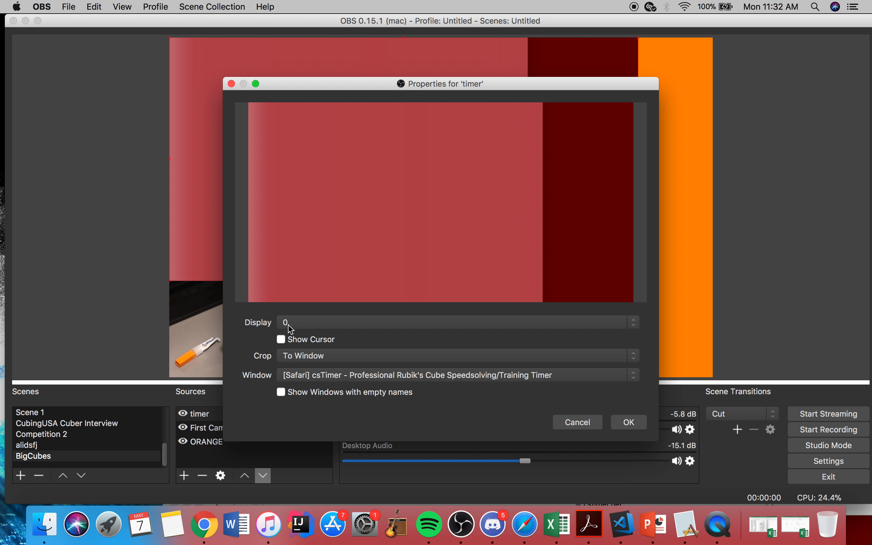
left_click(313, 324)
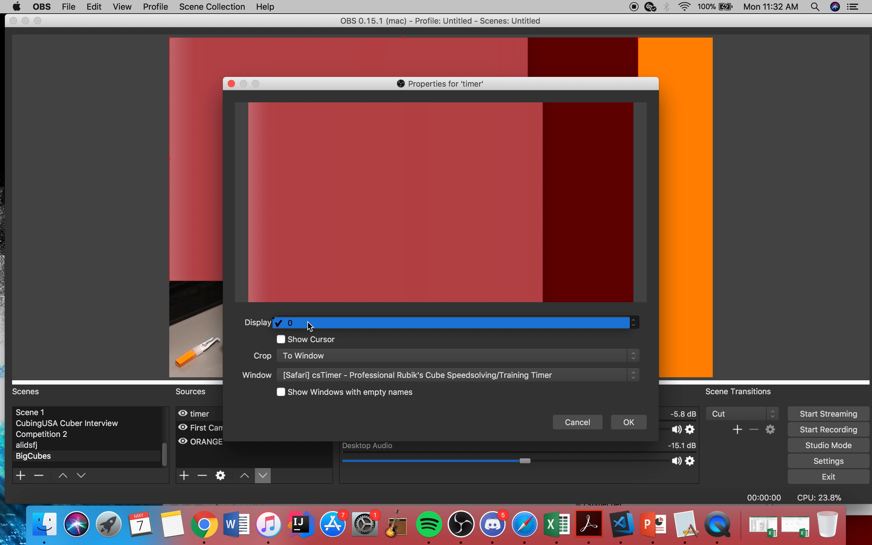
left_click(283, 331)
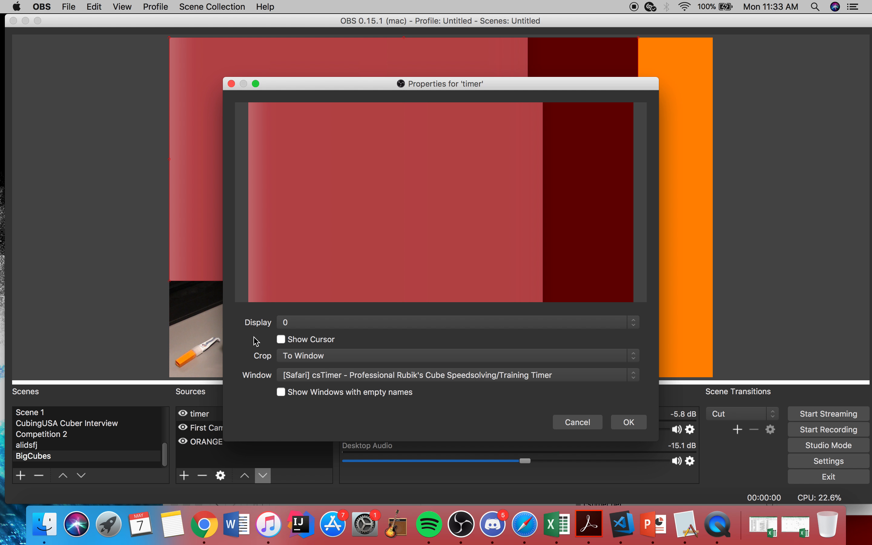
- Move the Safari csTimer window up from the screen's lower edge and return to the timer source's properties
left_click(527, 532)
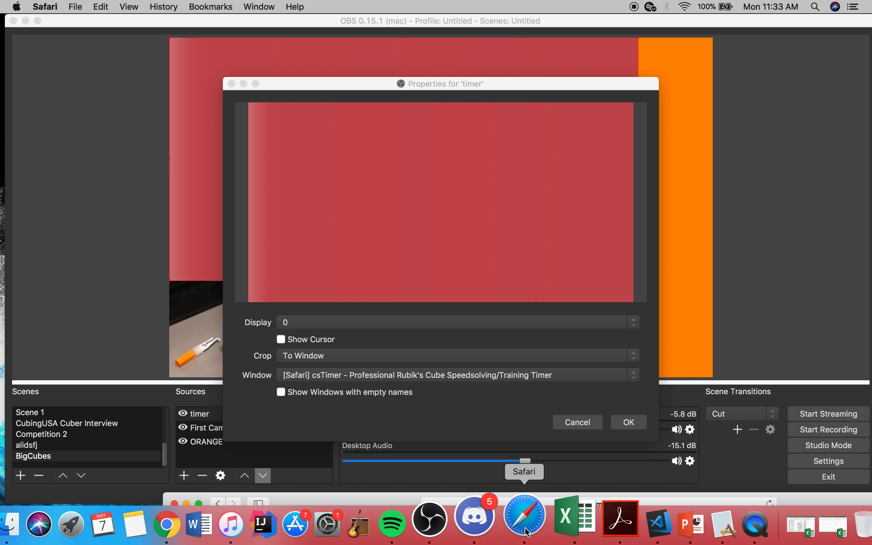
left_click_drag(810, 501, 635, 402)
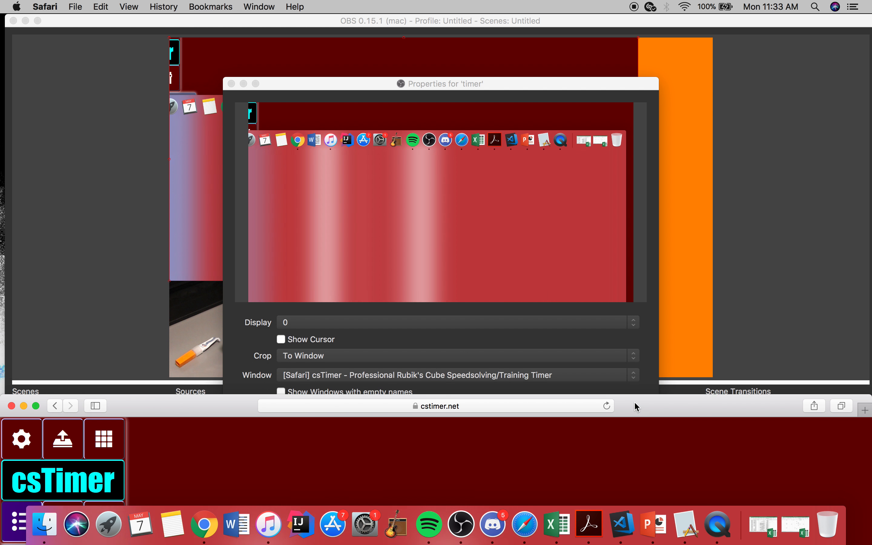
left_click(489, 314)
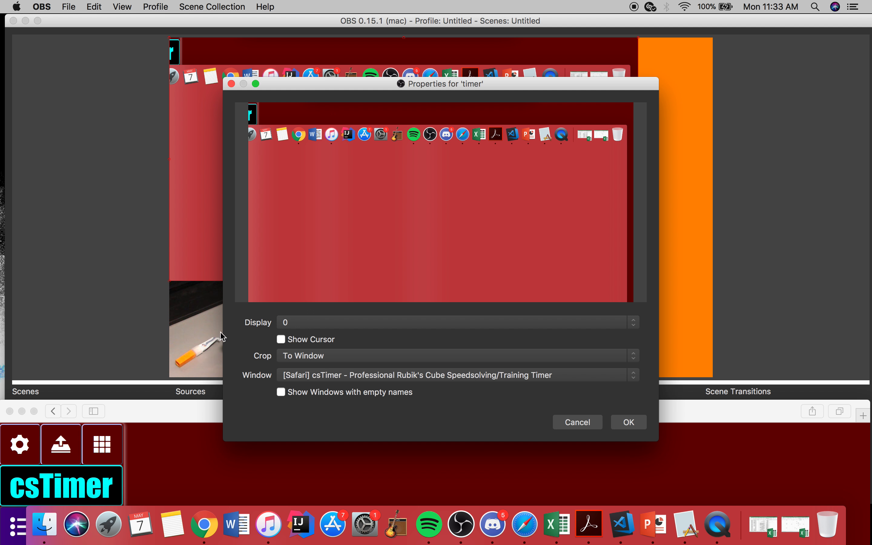
- Keep the timer source cropped To Window with the Safari csTimer window selected, and accept the properties
left_click(293, 357)
left_click(289, 358)
key("ctrl+Right")
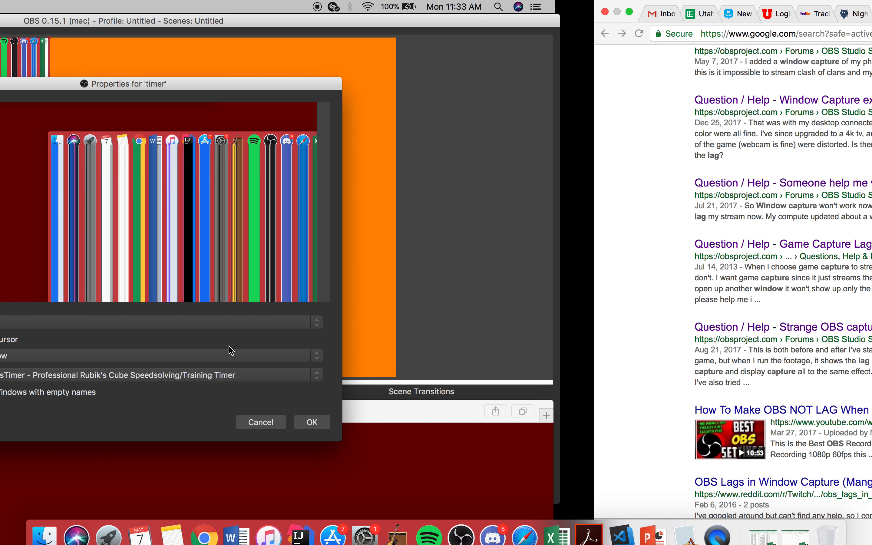
key("ctrl+Right")
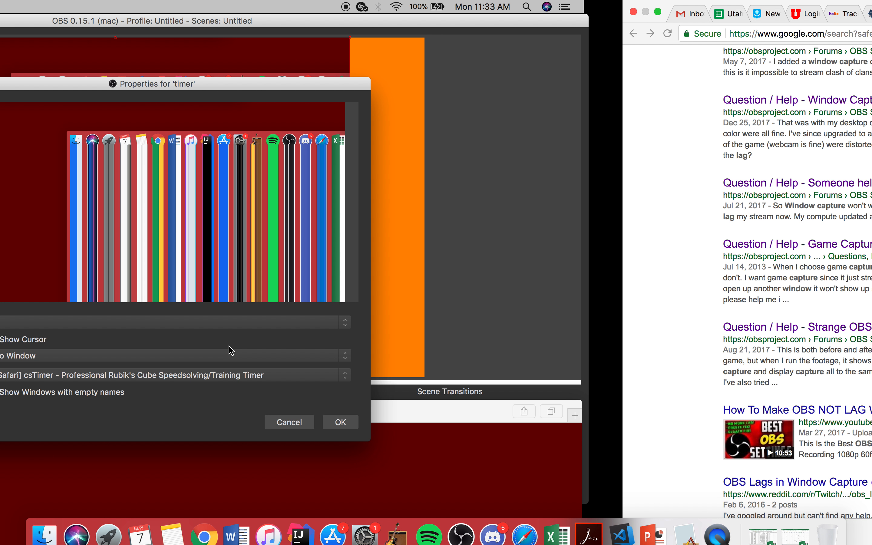
key("ctrl+Left")
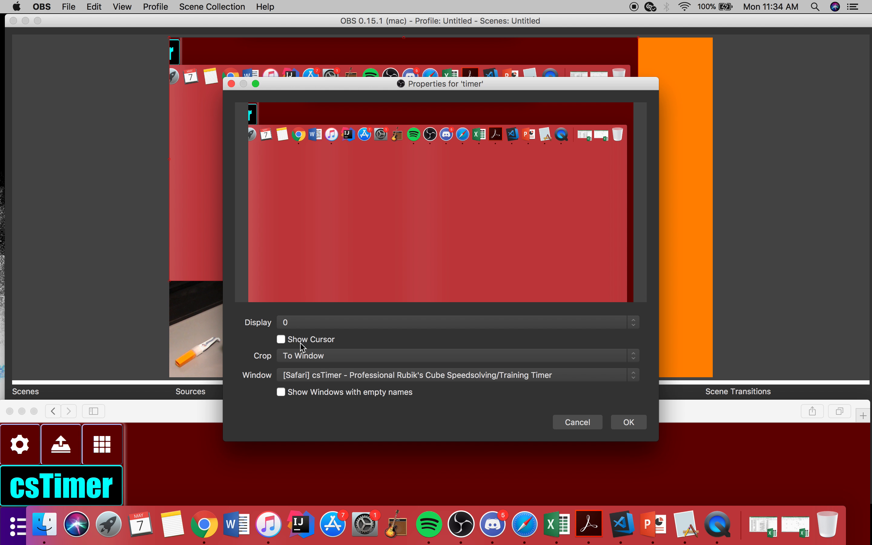
left_click(291, 378)
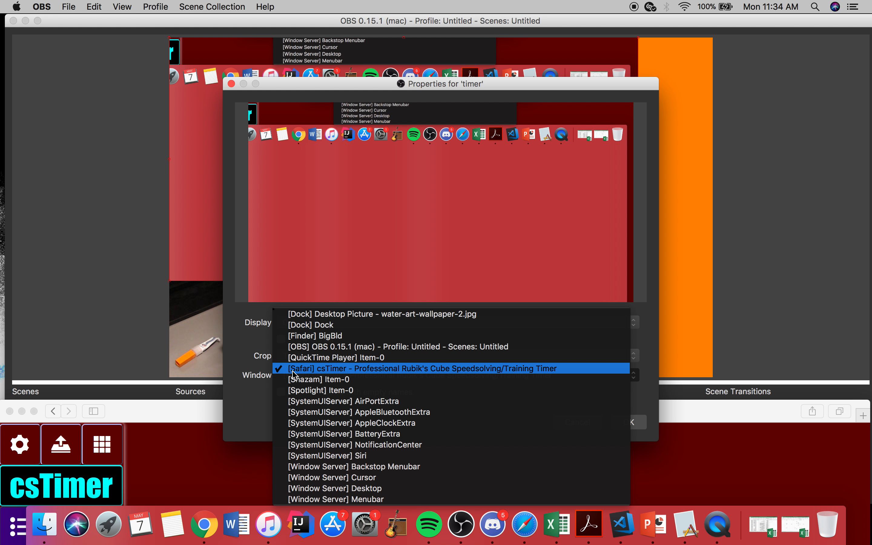
left_click(287, 369)
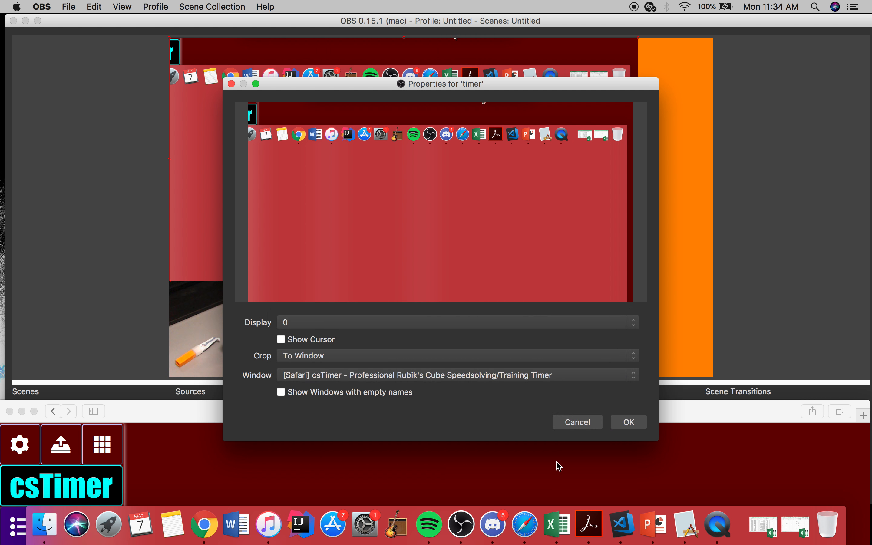
left_click(632, 428)
- Move the Safari csTimer window up to fill the screen and switch back to OBS
left_click_drag(690, 411, 612, 186)
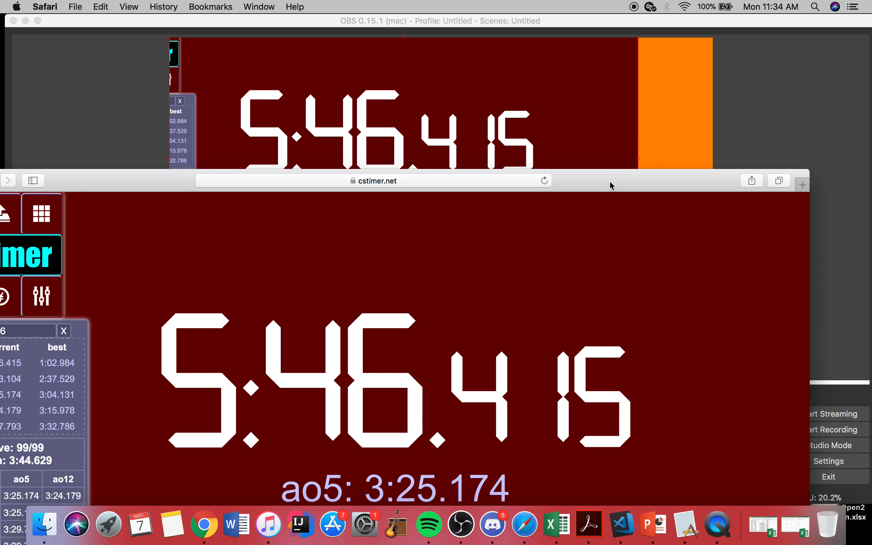
double_click(612, 185)
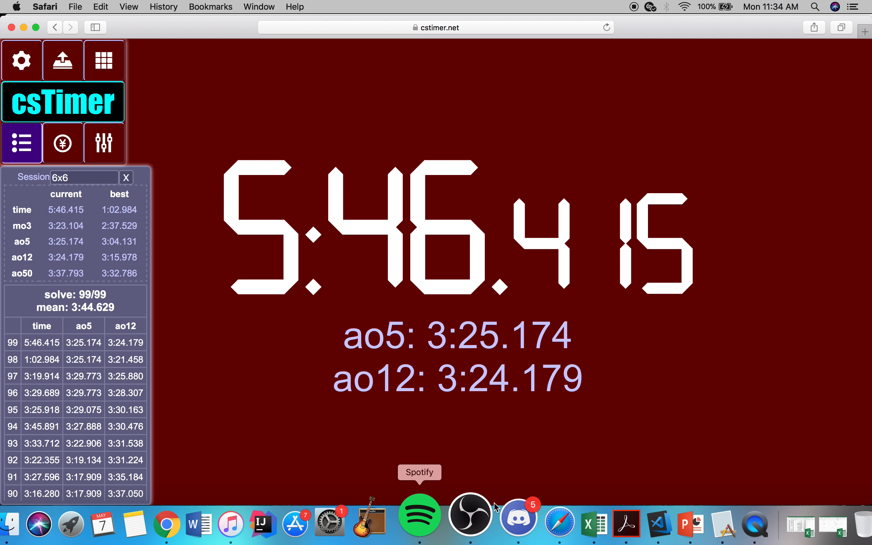
left_click(462, 514)
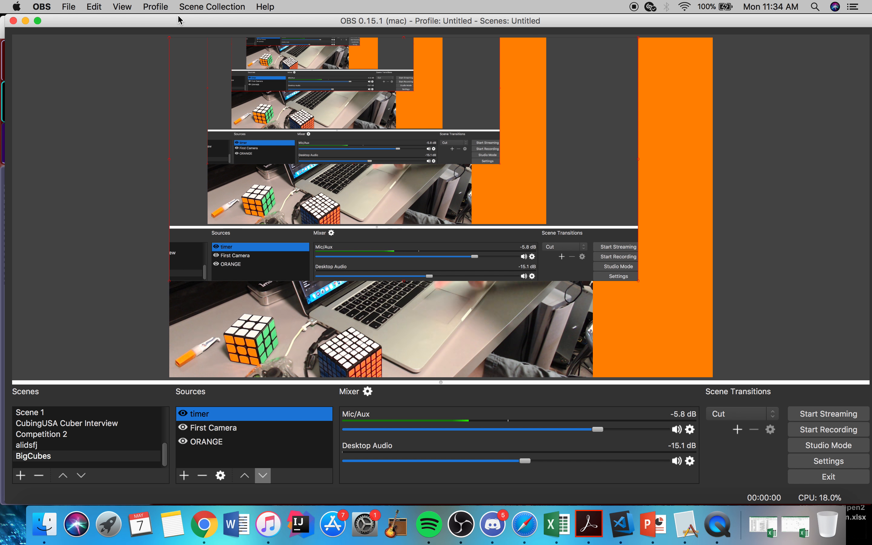
- Move OBS out of the way to uncover csTimer, and bring its window back up to the menu bar
key("super+m")
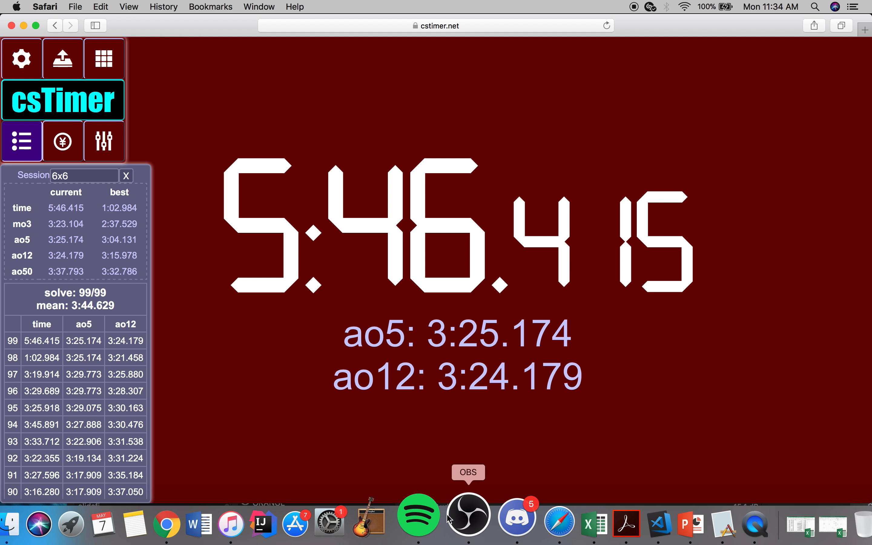
left_click(462, 524)
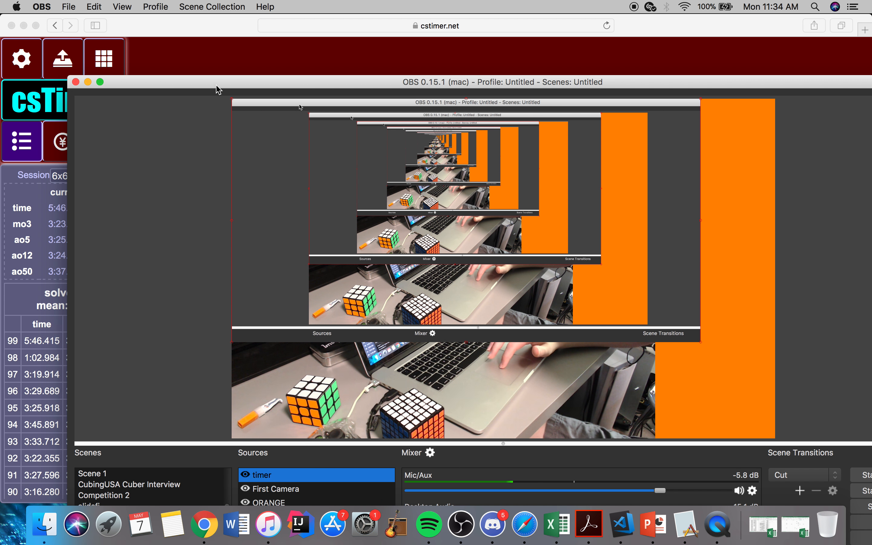
left_click_drag(218, 84, 213, 22)
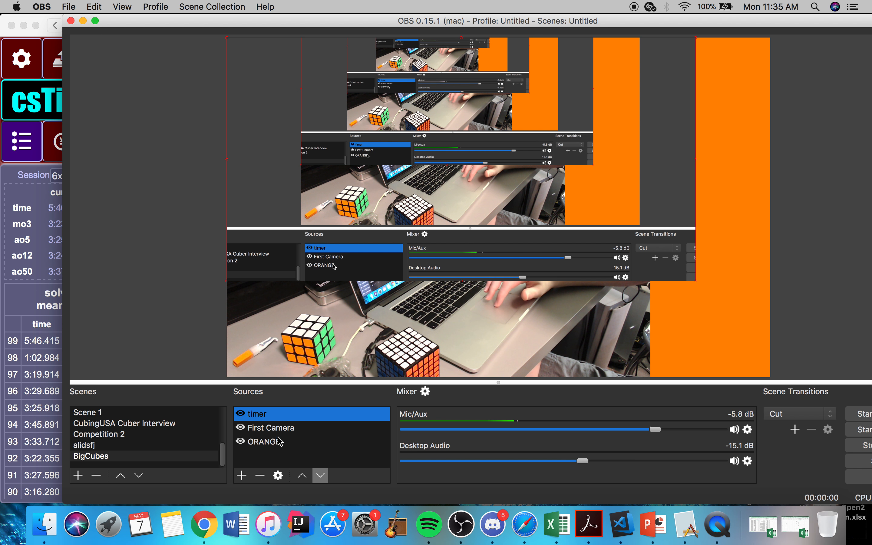
- Check the timer source's properties without changing them, and open the filters of the timer source
double_click(272, 415)
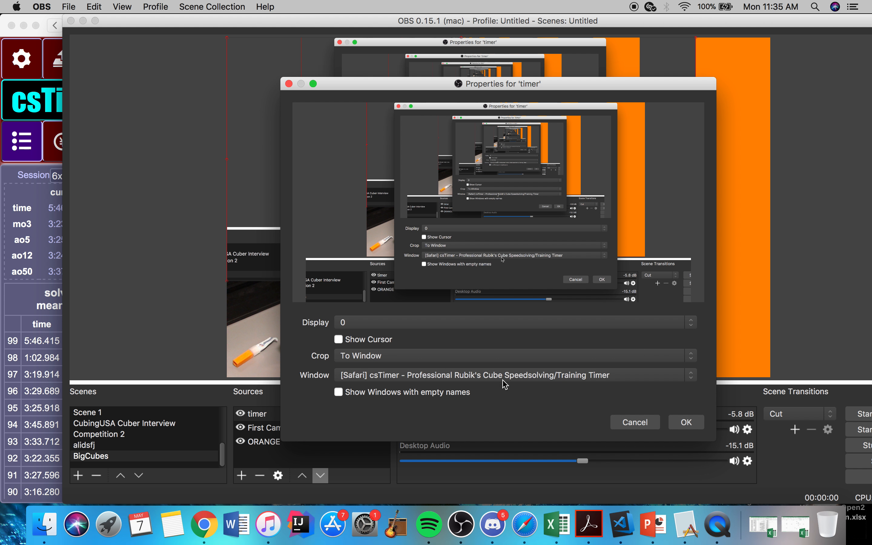
left_click(617, 423)
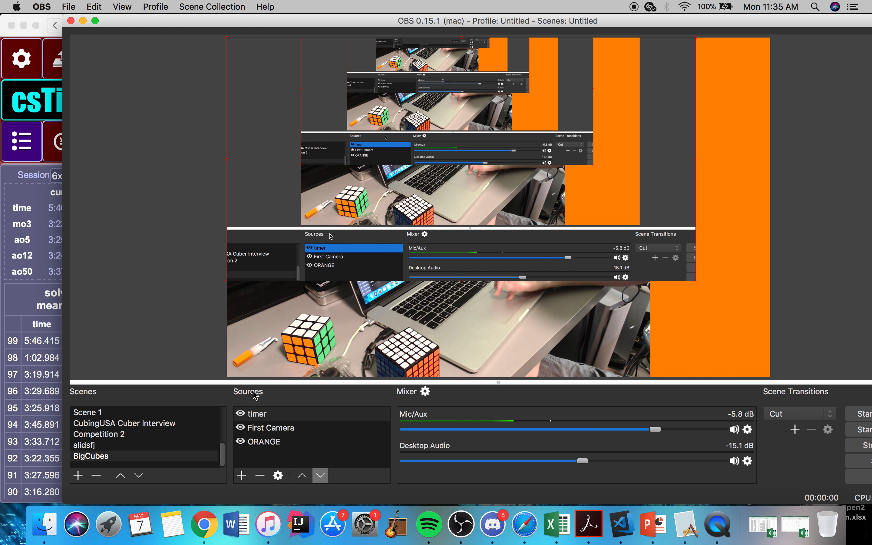
right_click(254, 413)
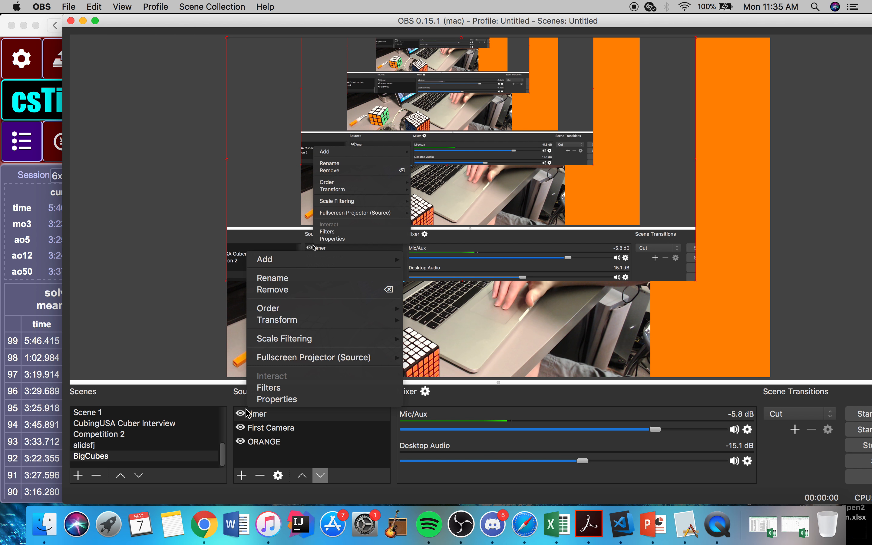
left_click(267, 388)
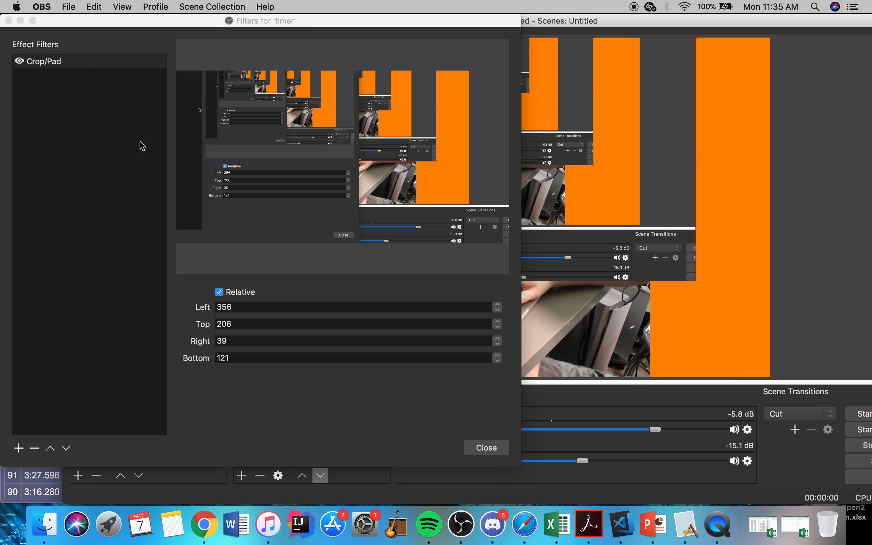
left_click(18, 449)
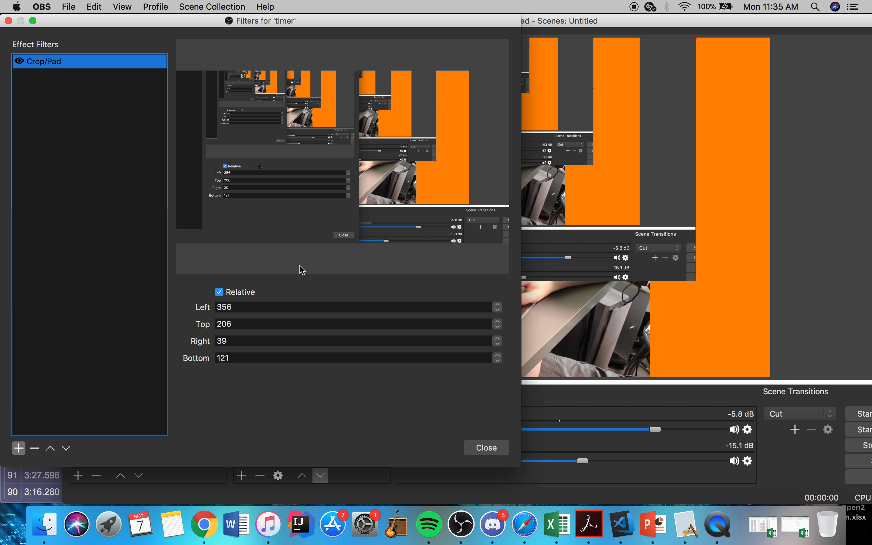
- Move the main OBS window down and shift the timer filters window aside to uncover the csTimer page
left_click_drag(640, 25, 610, 530)
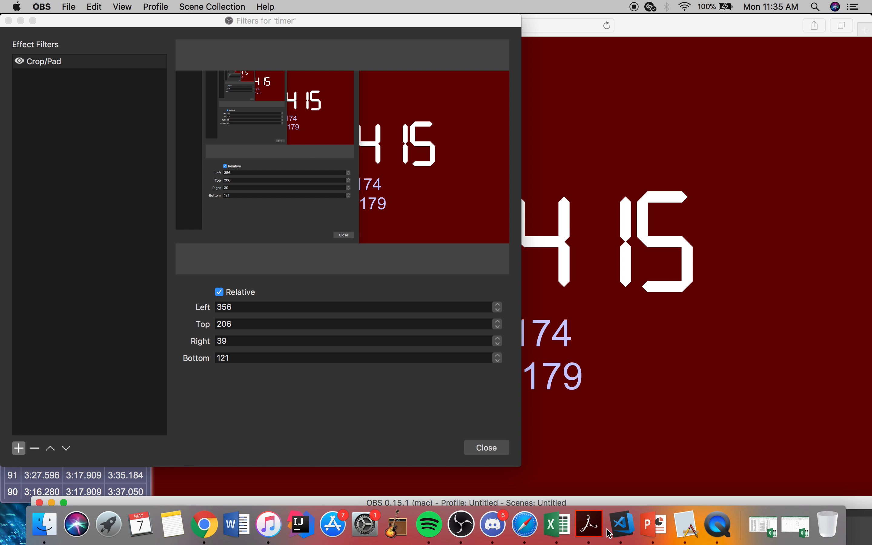
left_click_drag(353, 20, 349, 86)
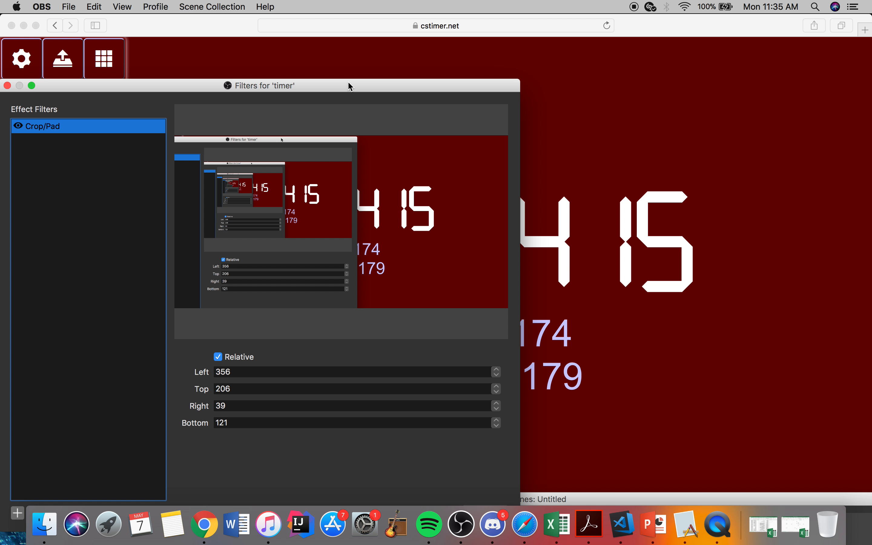
left_click_drag(348, 86, 138, 40)
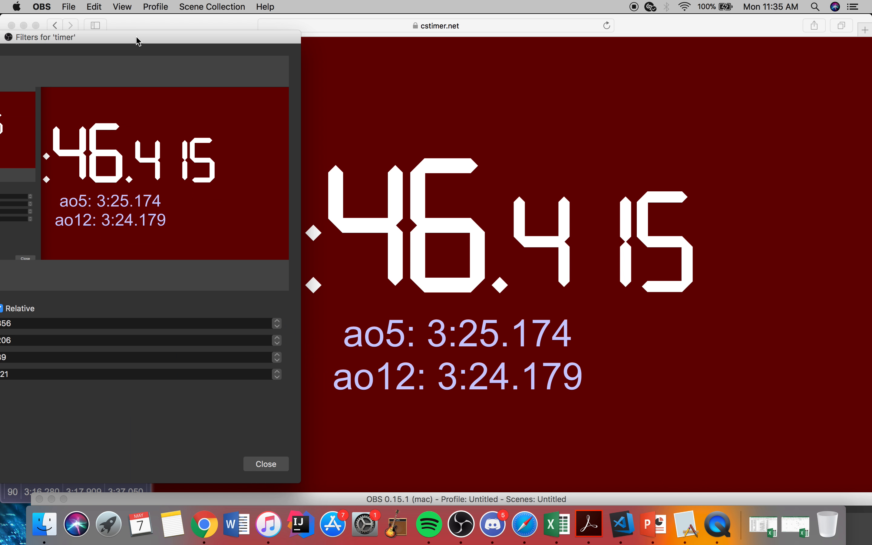
- Narrow the timer filters window and place it beside the csTimer session list, keeping the Crop/Pad values readable
double_click(138, 40)
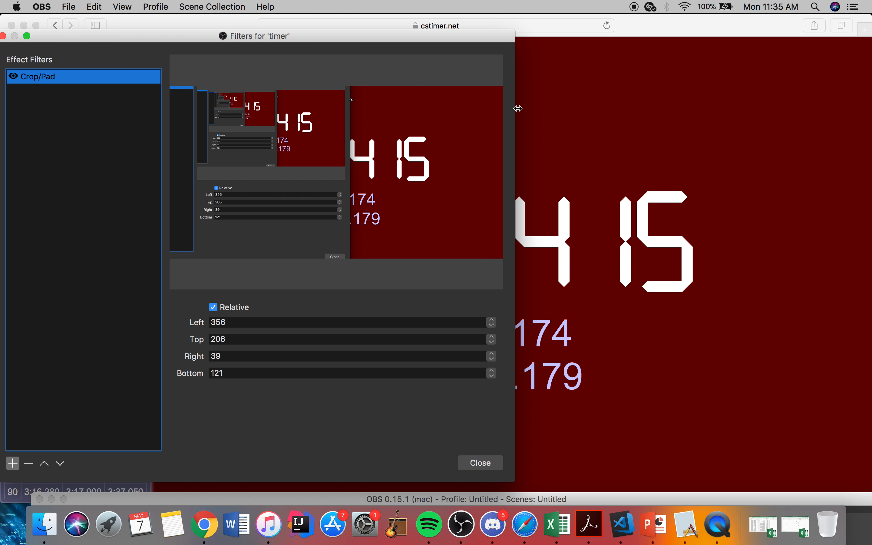
left_click_drag(507, 108, 213, 104)
left_click_drag(164, 36, 285, 32)
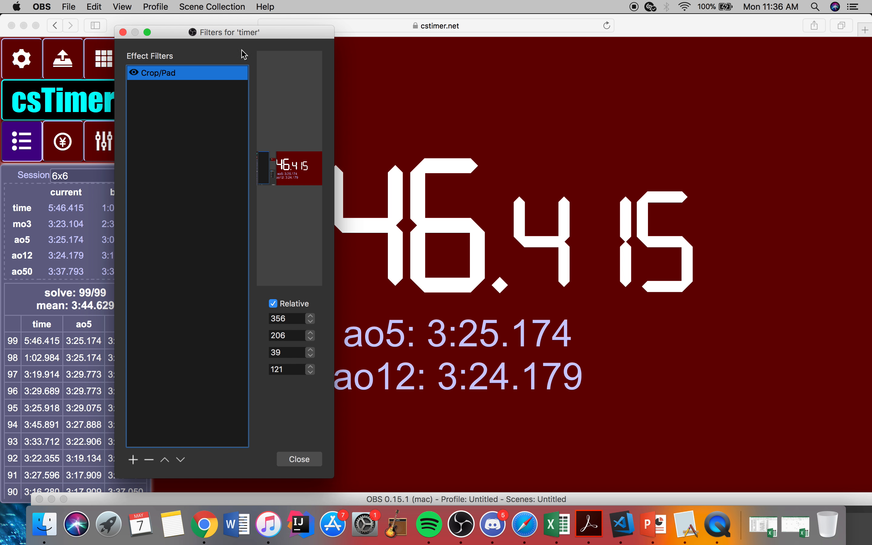
left_click_drag(114, 104, 210, 107)
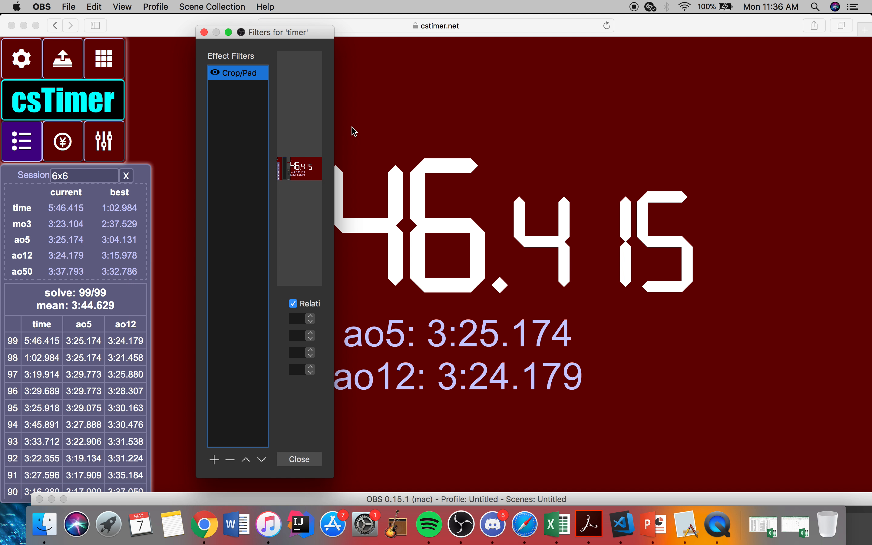
left_click_drag(353, 132, 415, 131)
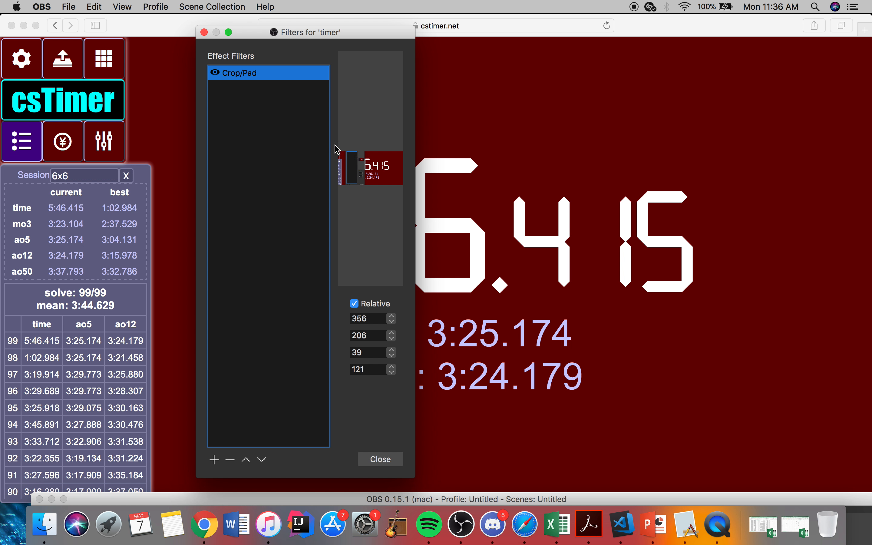
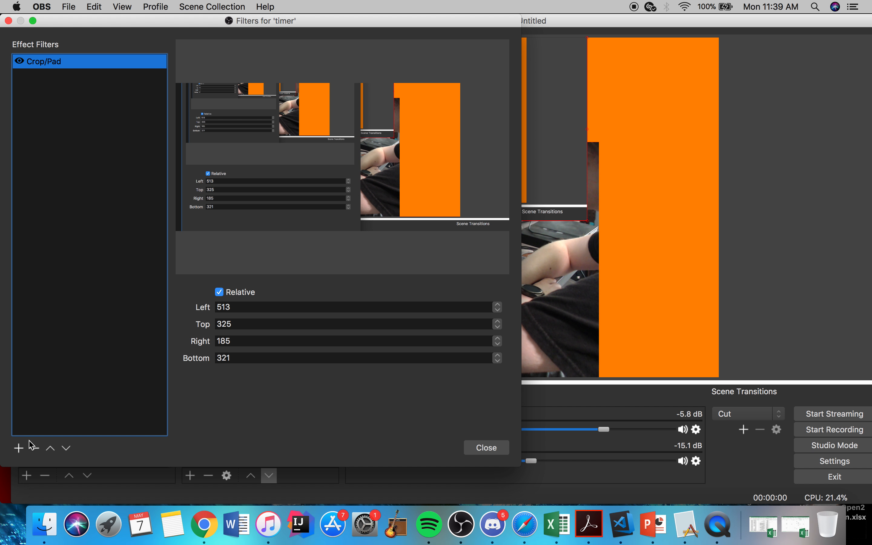
- Add a Color Key filter with its default name to the timer source and set the key color type to Custom Color
left_click(20, 449)
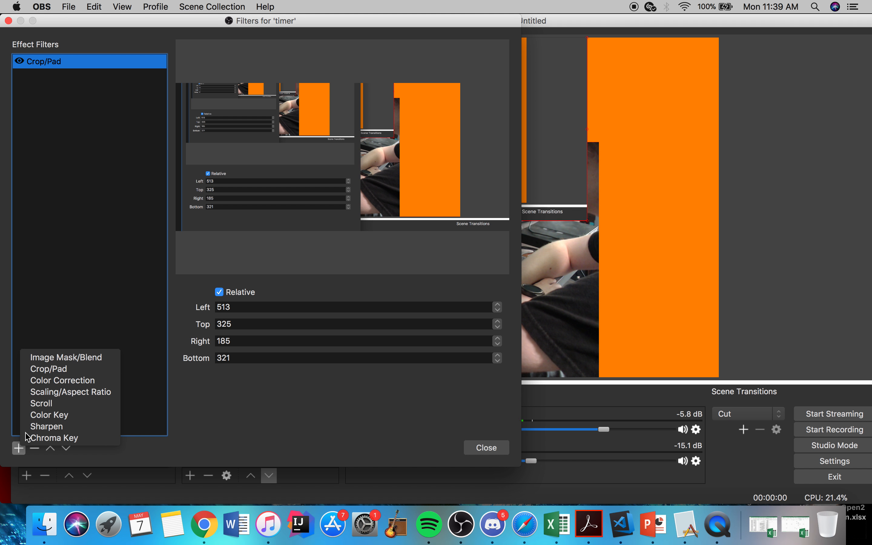
left_click(40, 415)
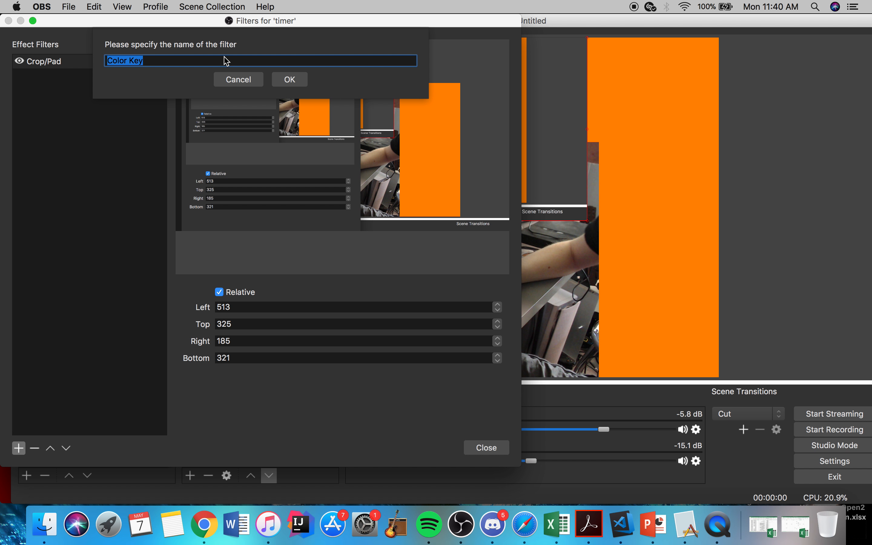
left_click(283, 74)
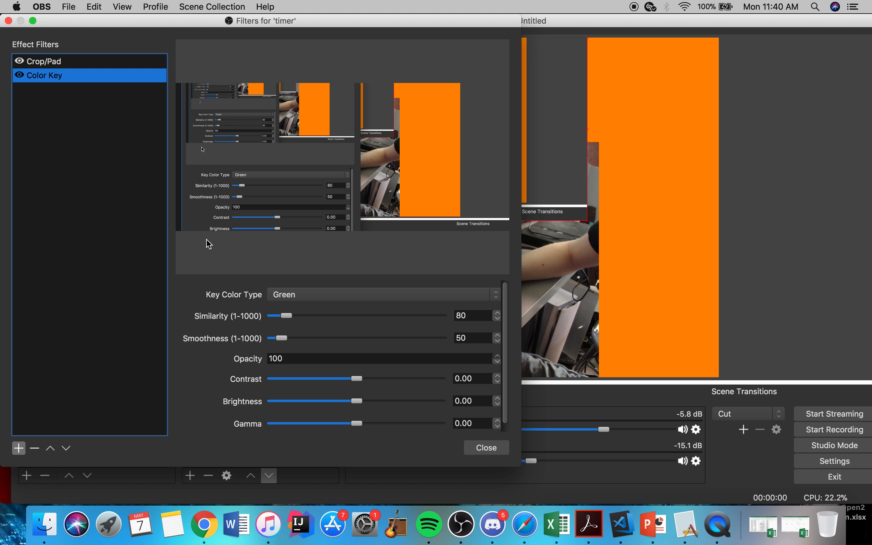
left_click(286, 298)
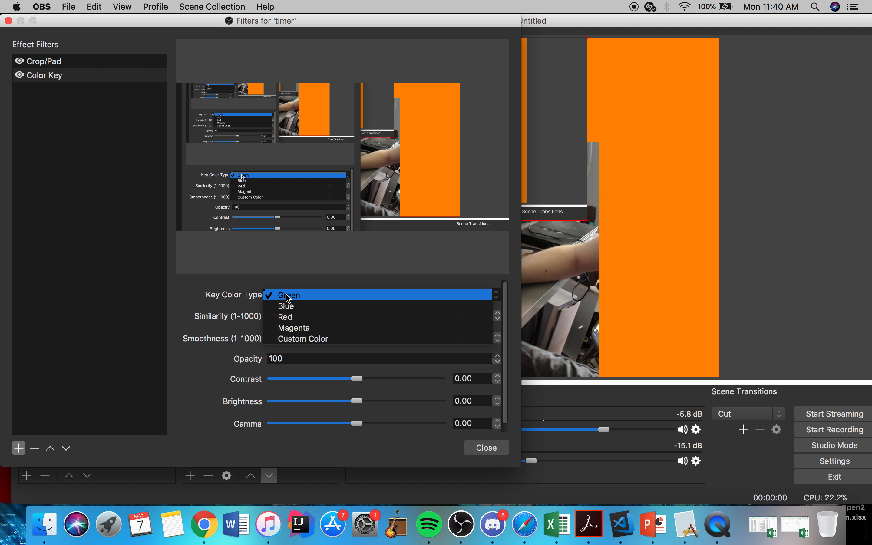
left_click(287, 349)
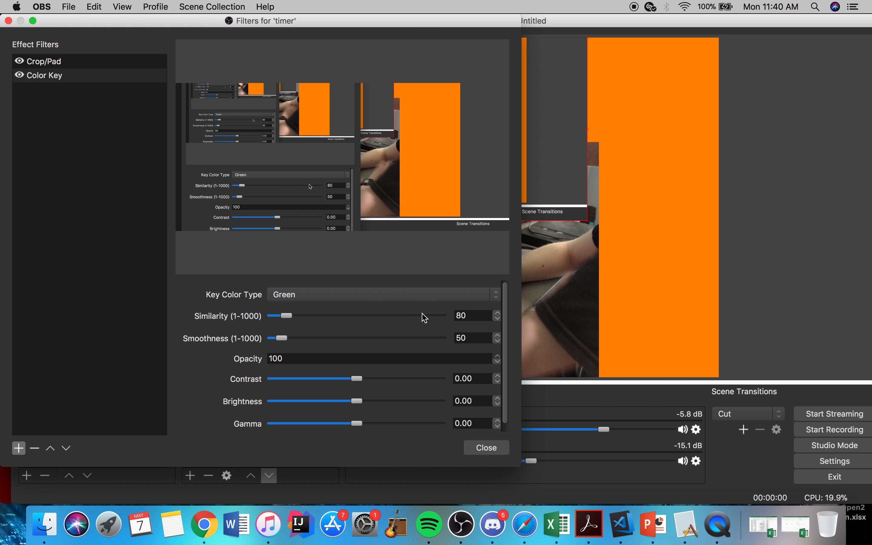
left_click(319, 300)
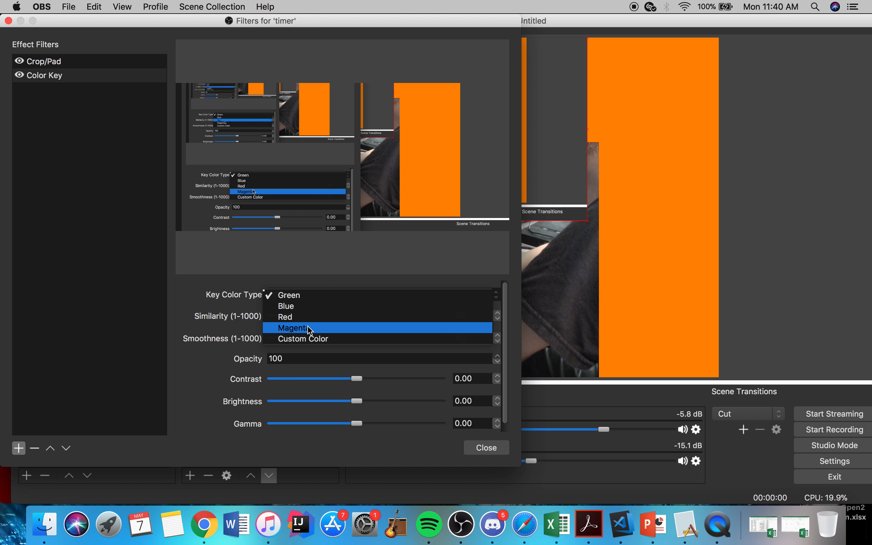
left_click(306, 342)
- Set the Color Key filter's key color to dark red #8b0000
left_click(407, 325)
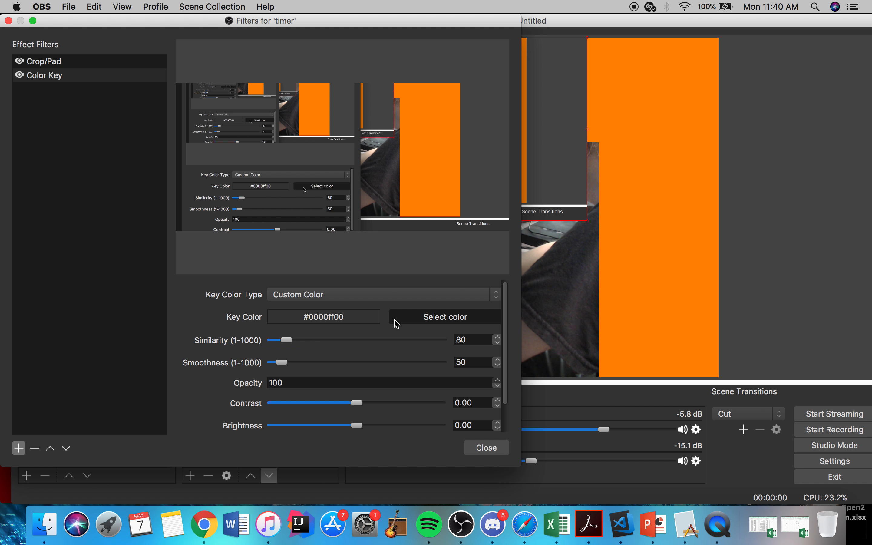
left_click_drag(323, 122, 365, 100)
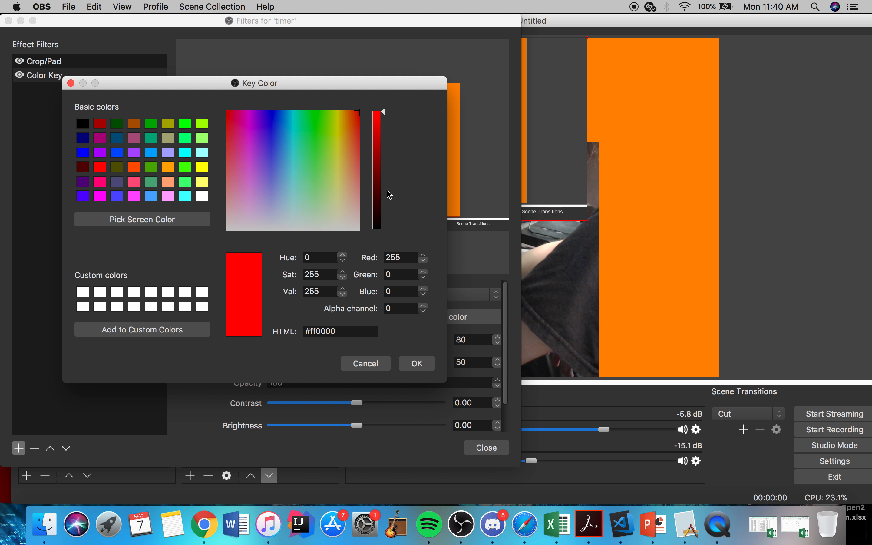
left_click_drag(384, 116, 380, 168)
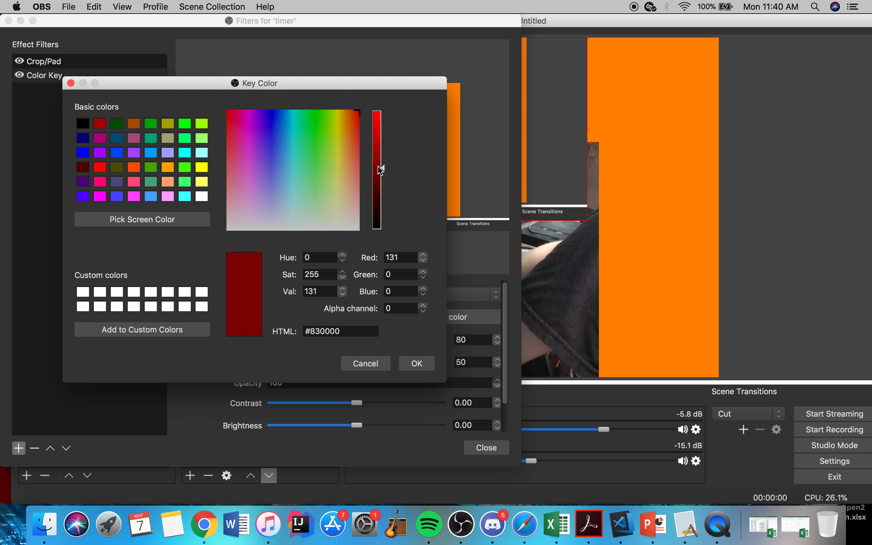
left_click(415, 363)
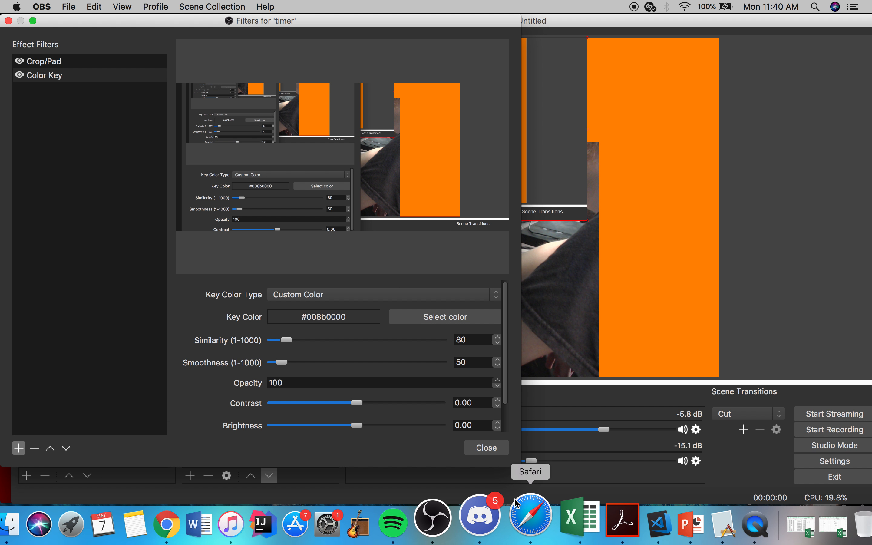
- Lower the Safari csTimer window, raise the Color Key similarity to 344, and check the keyed timer in the OBS preview
left_click(527, 513)
left_click_drag(637, 30, 629, 185)
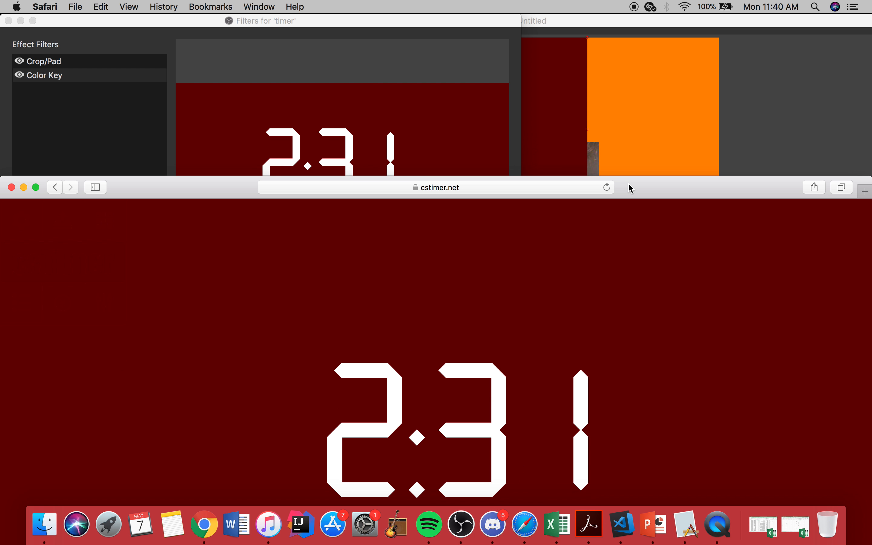
left_click(429, 62)
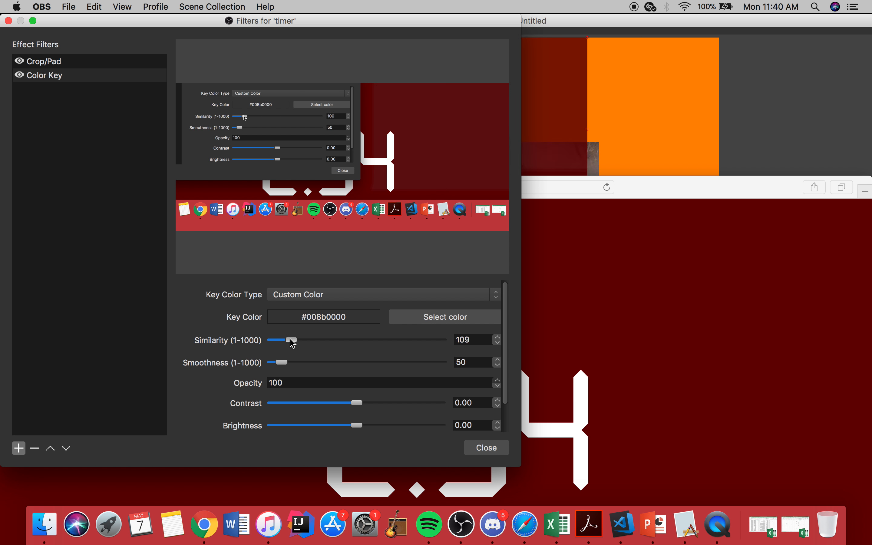
left_click_drag(292, 342, 331, 347)
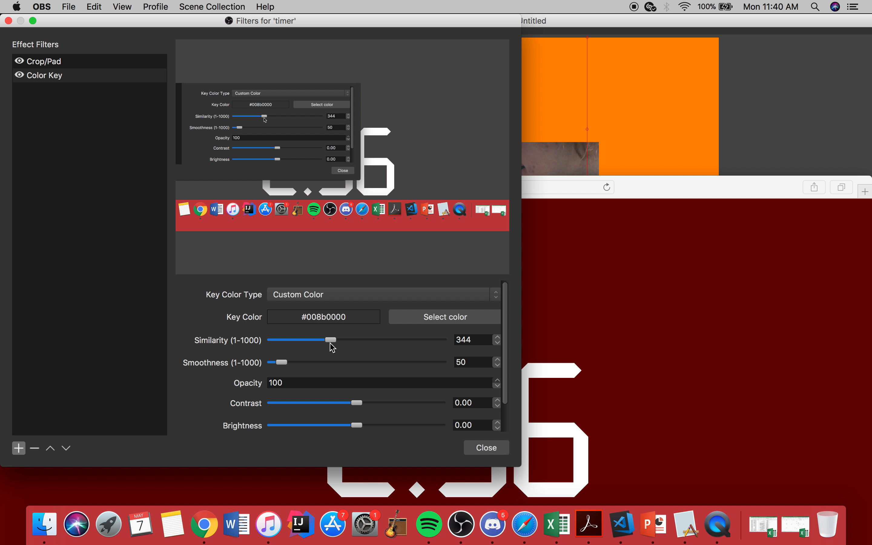
left_click_drag(389, 24, 125, 39)
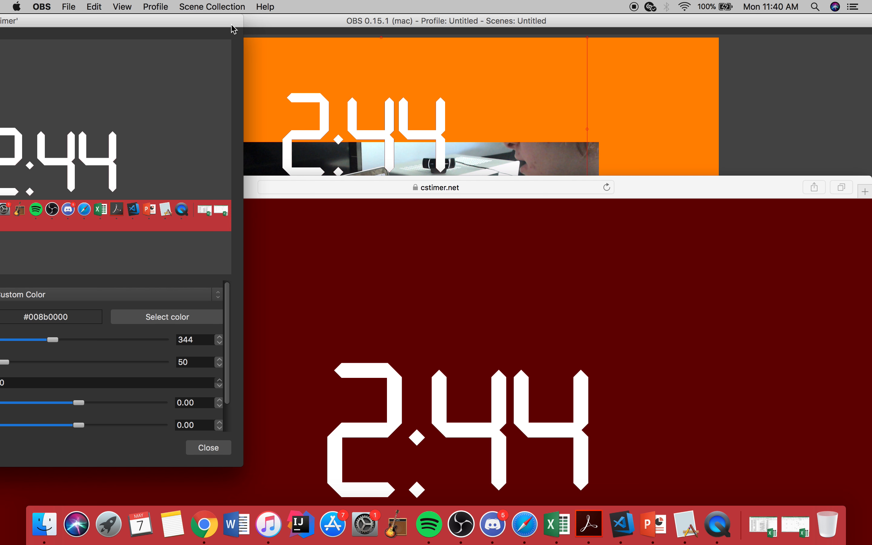
left_click_drag(221, 22, 520, 41)
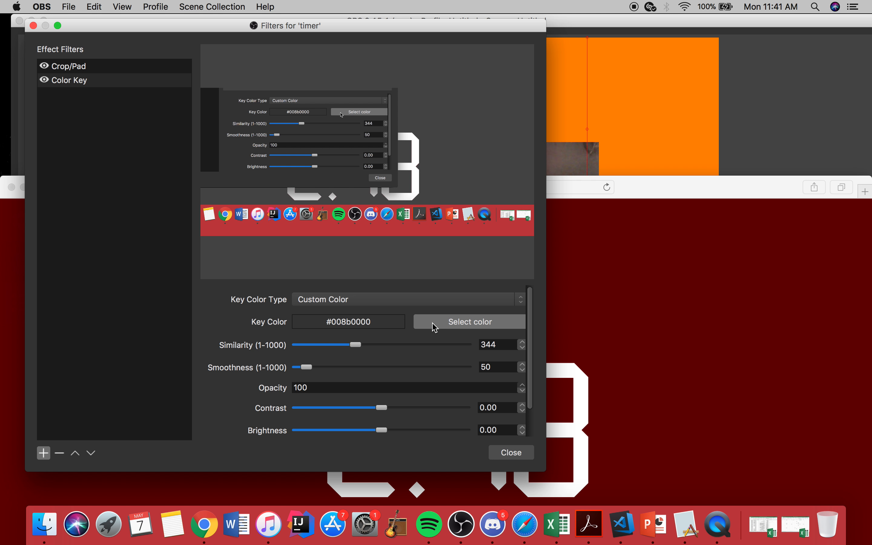
left_click(414, 301)
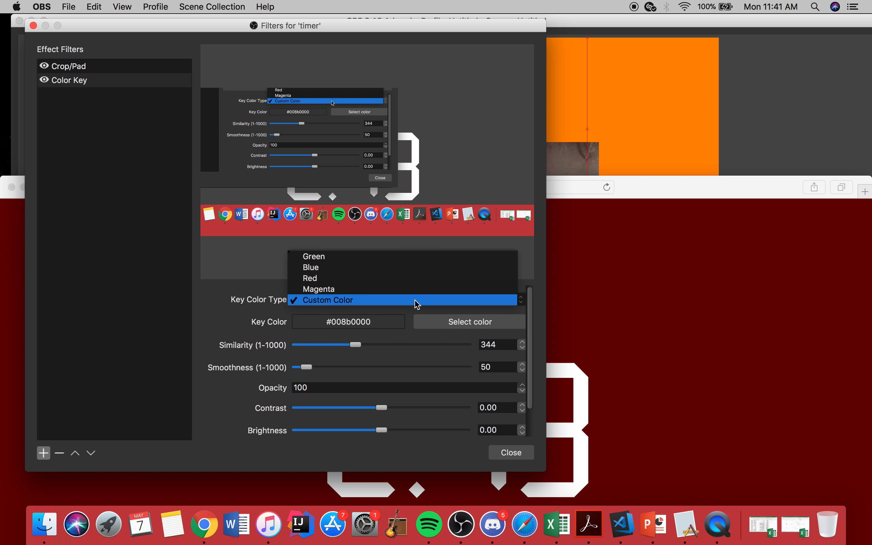
left_click(431, 323)
left_click(432, 322)
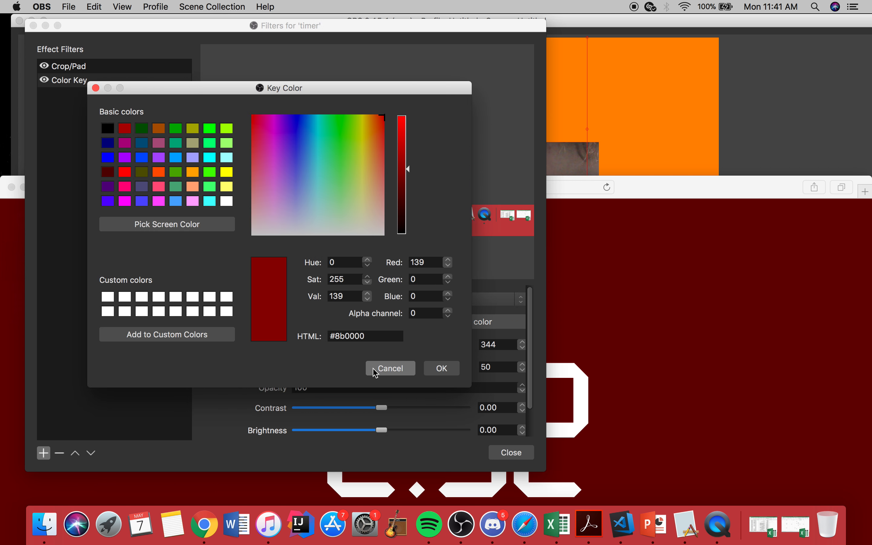
left_click(377, 368)
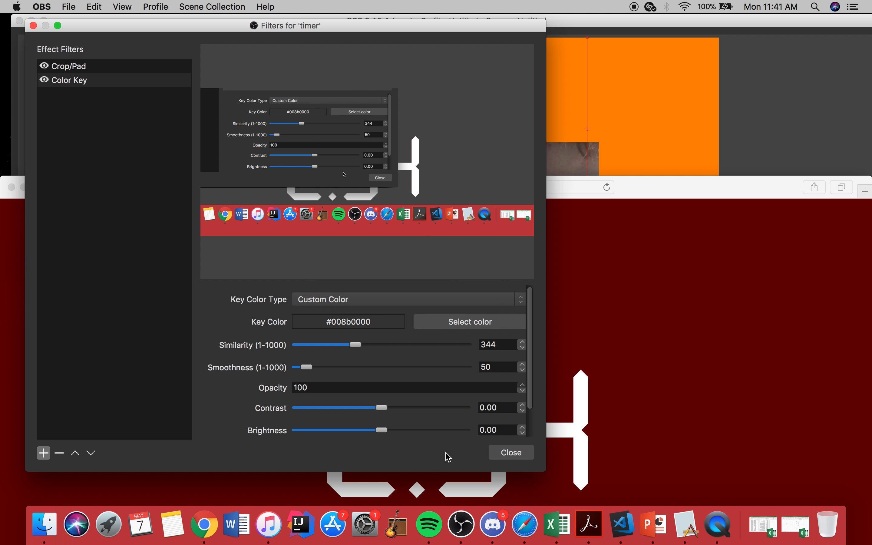
- Close the timer source's filters and shift the Safari csTimer window slightly down
left_click(514, 453)
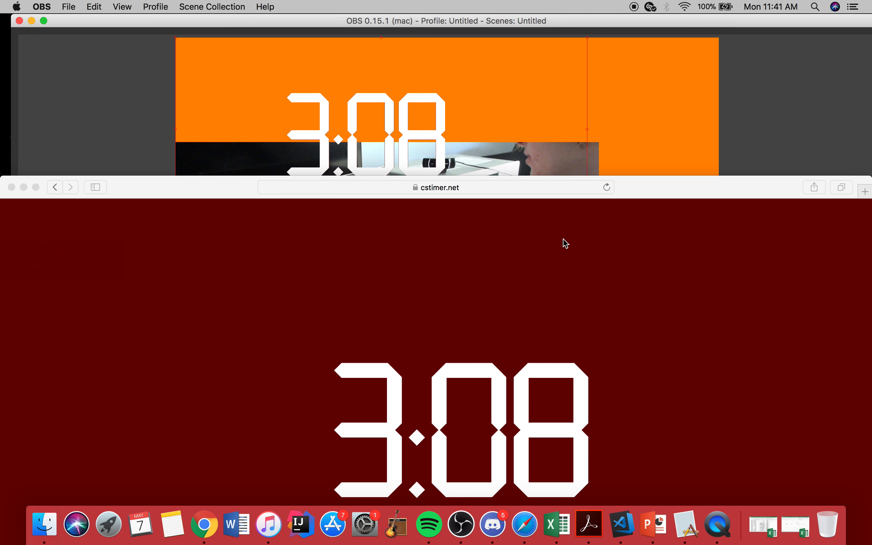
mouse_move(638, 195)
left_mouse_down()
mouse_move(613, 267)
mouse_move(615, 154)
mouse_move(634, 205)
left_mouse_up()
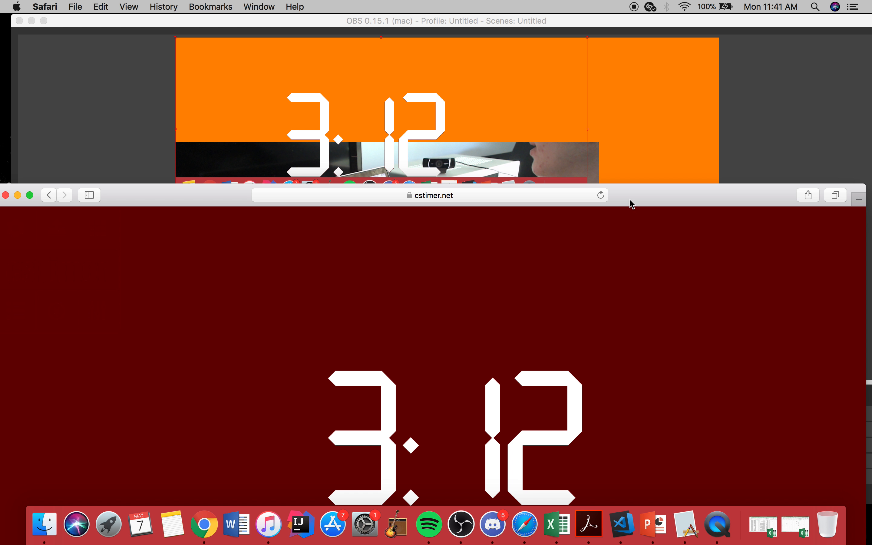
- Reposition the timer source on the canvas and scale it down near the upper-left corner
left_click(381, 144)
mouse_move(383, 145)
left_mouse_down()
mouse_move(389, 75)
mouse_move(380, 168)
mouse_move(404, 149)
mouse_move(383, 143)
left_mouse_up()
left_click_drag(381, 84, 396, 109)
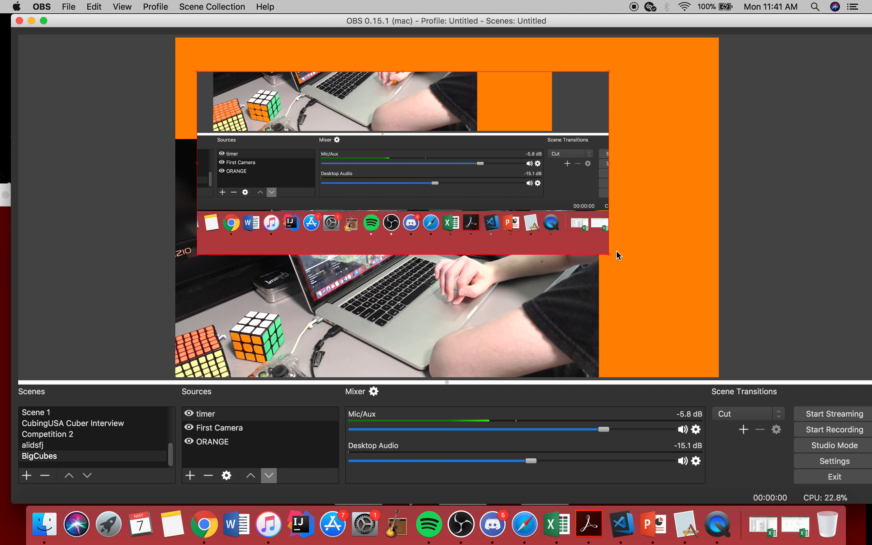
left_click_drag(611, 256, 461, 156)
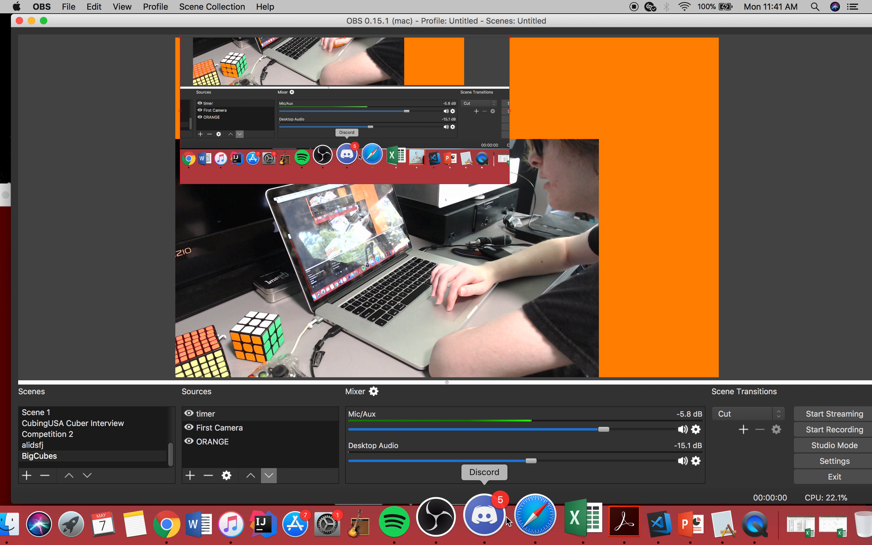
- Check the keyed timer with the Safari csTimer window in front, and move the timer source into the canvas's upper-left corner
left_click(525, 519)
mouse_move(621, 206)
left_mouse_down()
mouse_move(612, 97)
mouse_move(621, 190)
left_mouse_up()
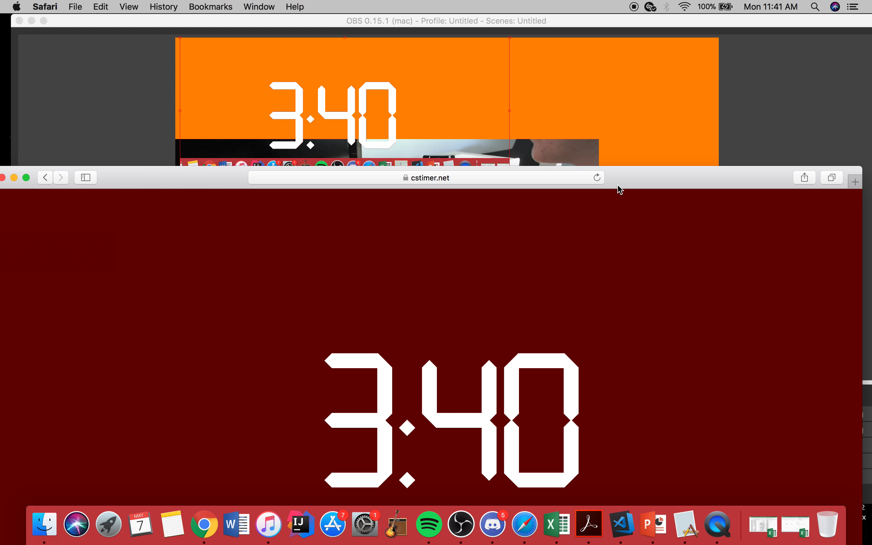
left_click(396, 103)
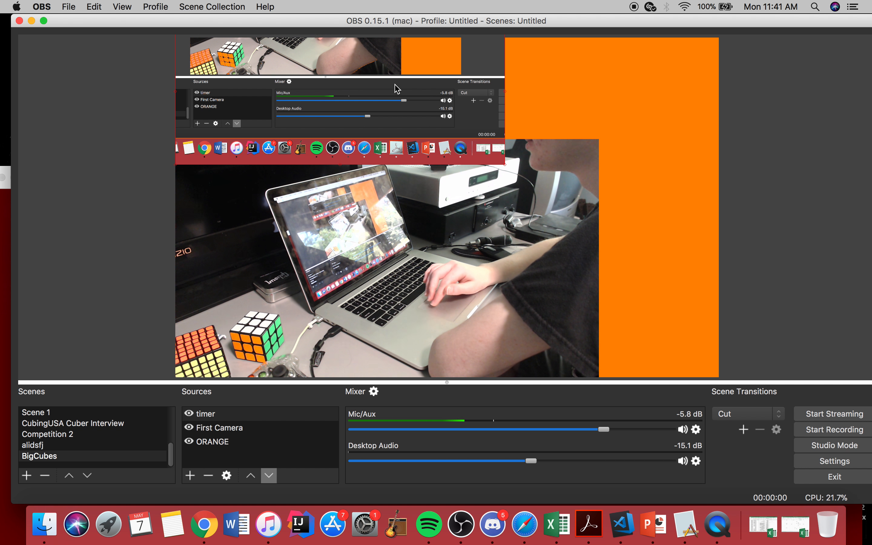
- Stop the running csTimer solve in Safari and shift its window slightly down to check the OBS preview
left_click(515, 518)
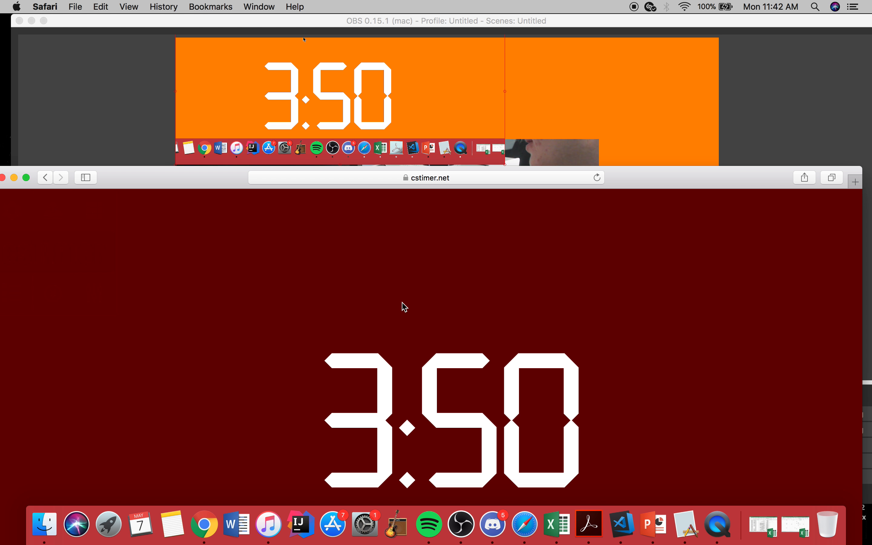
key("space")
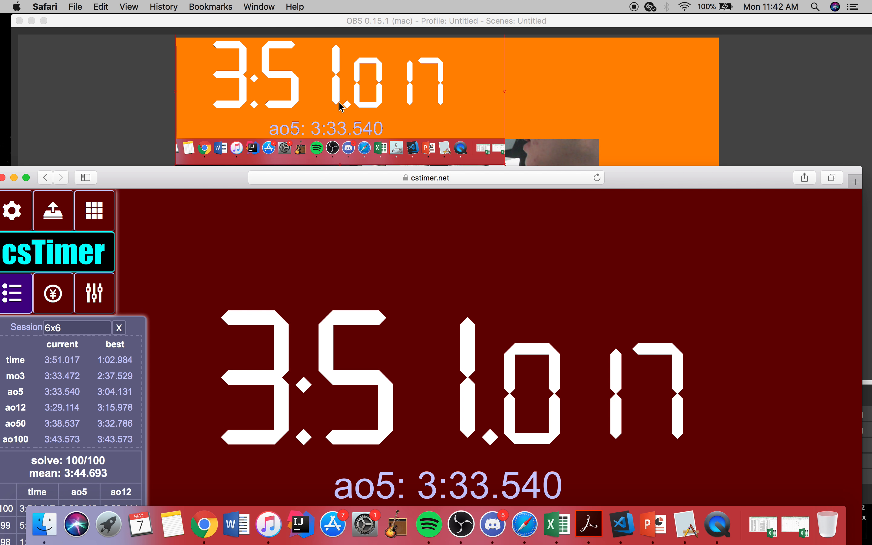
mouse_move(616, 181)
left_mouse_down()
mouse_move(620, 151)
mouse_move(623, 187)
mouse_move(613, 194)
left_mouse_up()
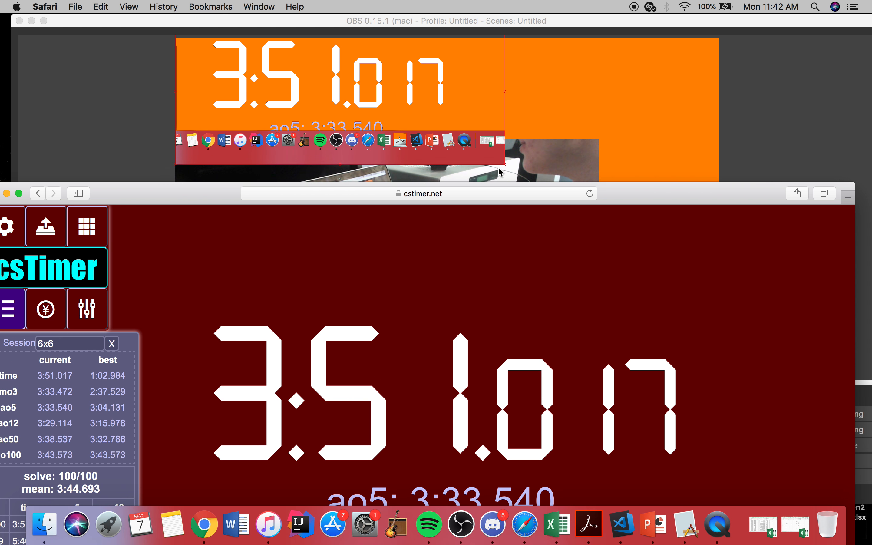
- Scale the timer source down in stages to fit above the webcam view, checking it against the Safari csTimer window
left_click_drag(507, 168, 441, 141)
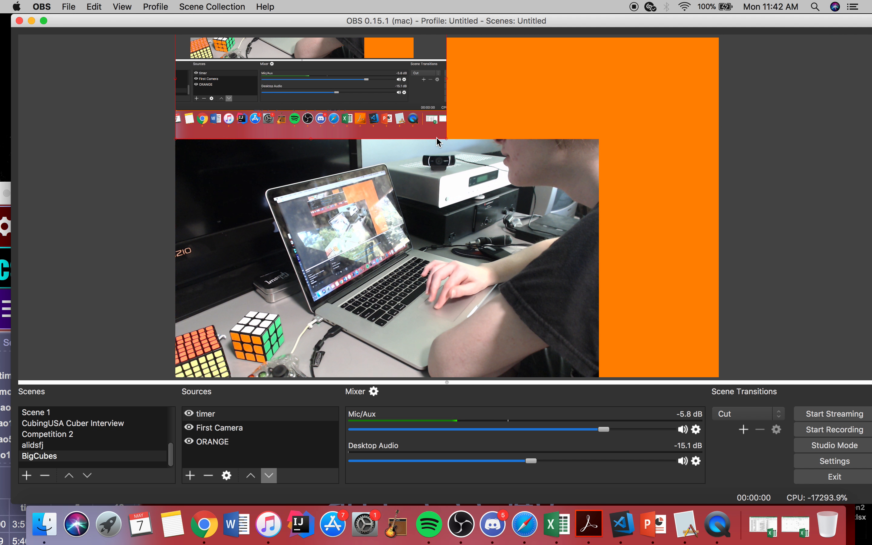
left_click(525, 524)
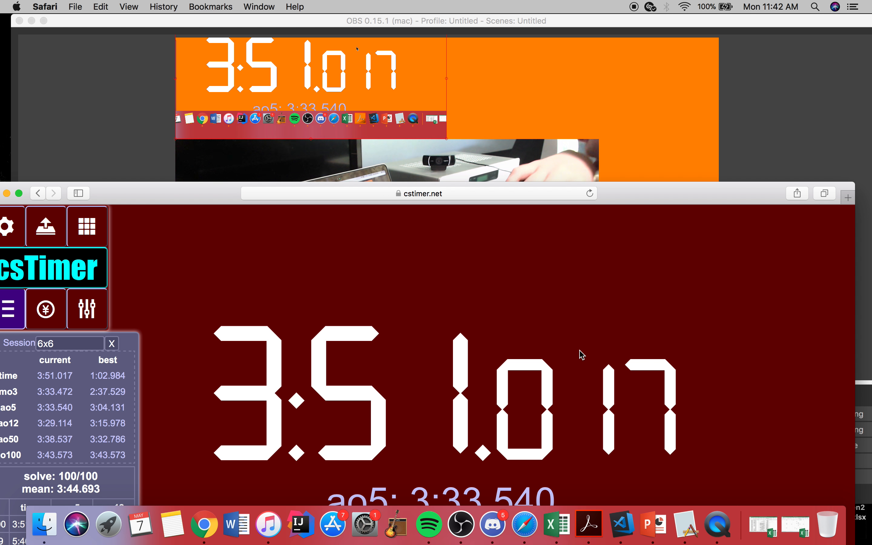
left_click(407, 80)
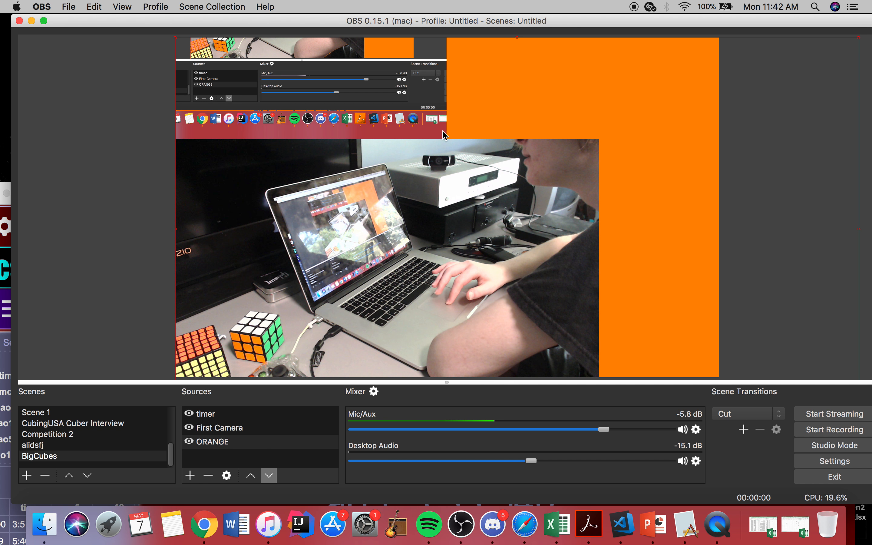
left_click_drag(447, 139, 414, 123)
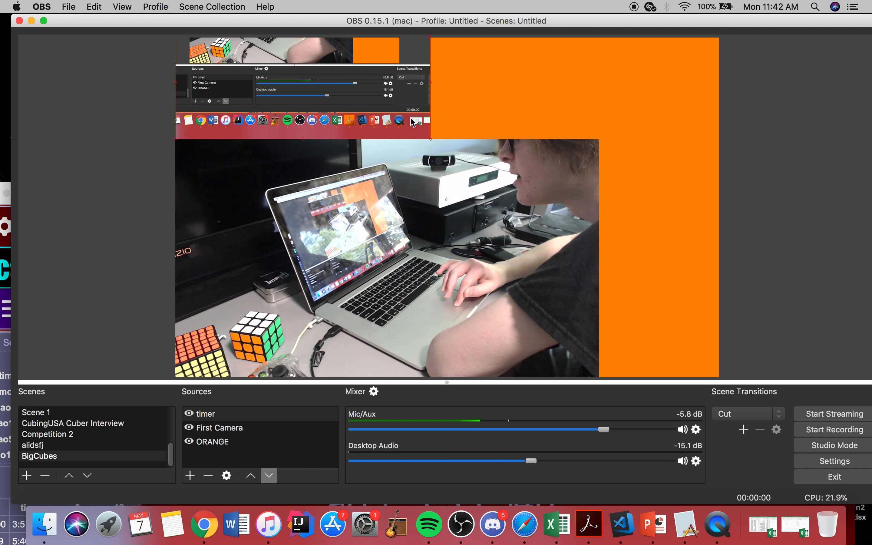
left_click_drag(429, 130, 388, 117)
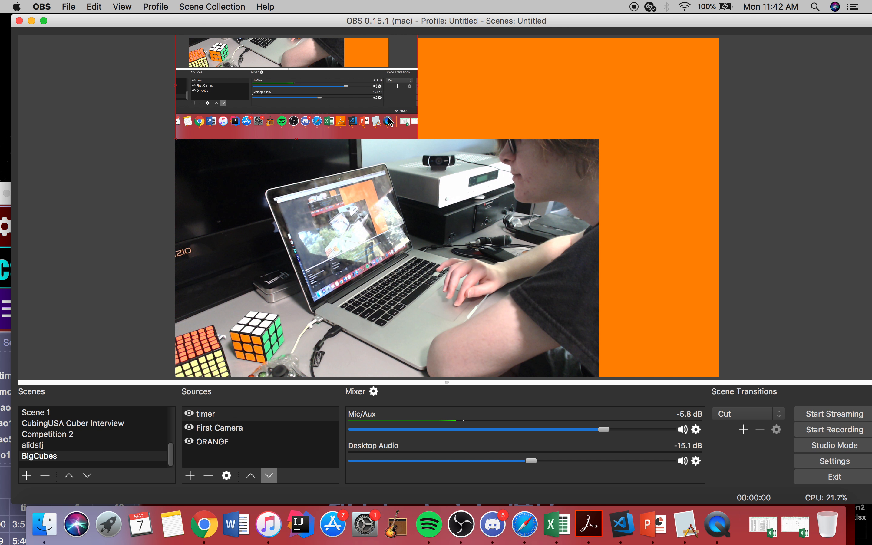
left_click(525, 523)
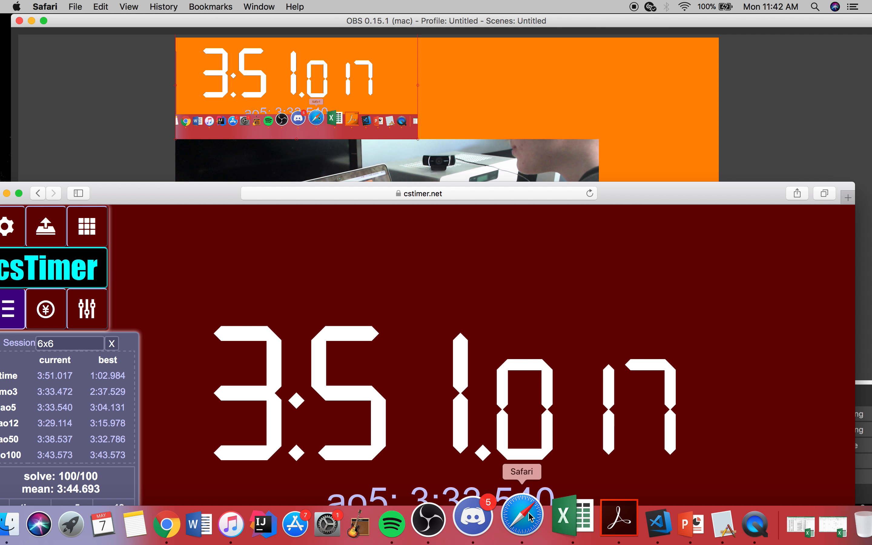
- Lower the Safari csTimer window, then scale the timer source down further and fit it into the canvas's upper-left corner above the webcam
left_click_drag(606, 199, 604, 323)
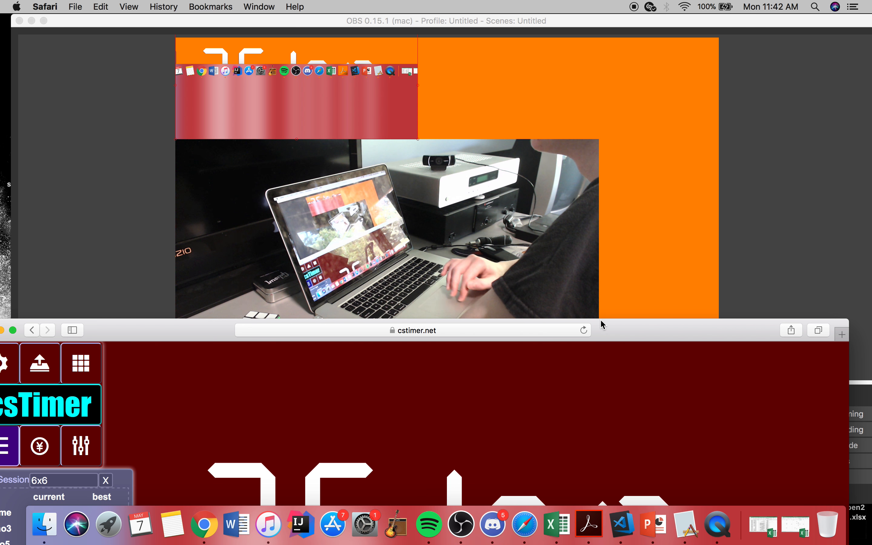
left_click(384, 97)
left_click_drag(383, 95, 383, 101)
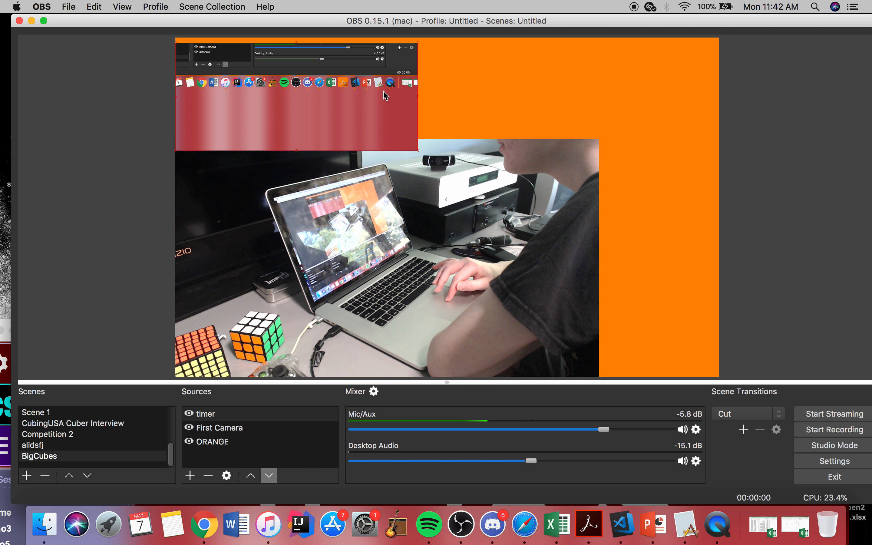
left_click_drag(415, 142, 403, 139)
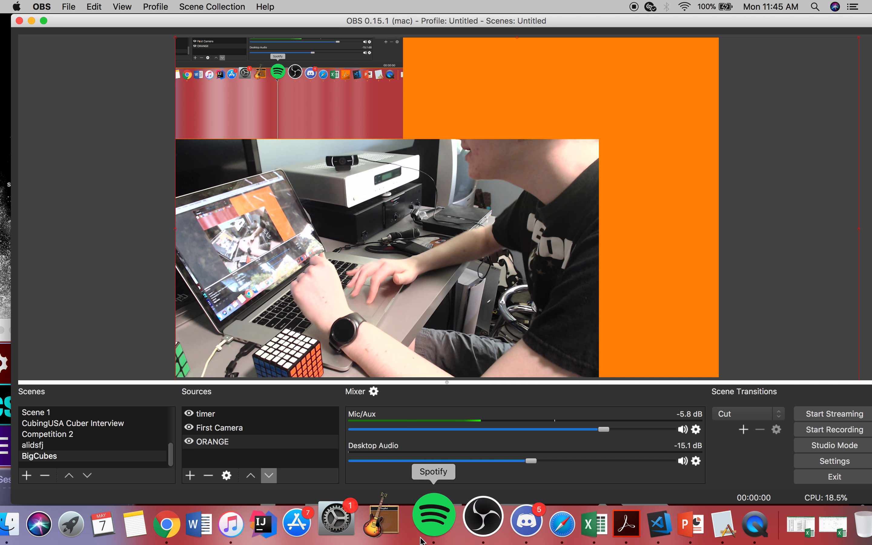
- Move the Safari csTimer window up and to the right to expose its whole session statistics panel, and return to OBS
left_click(526, 524)
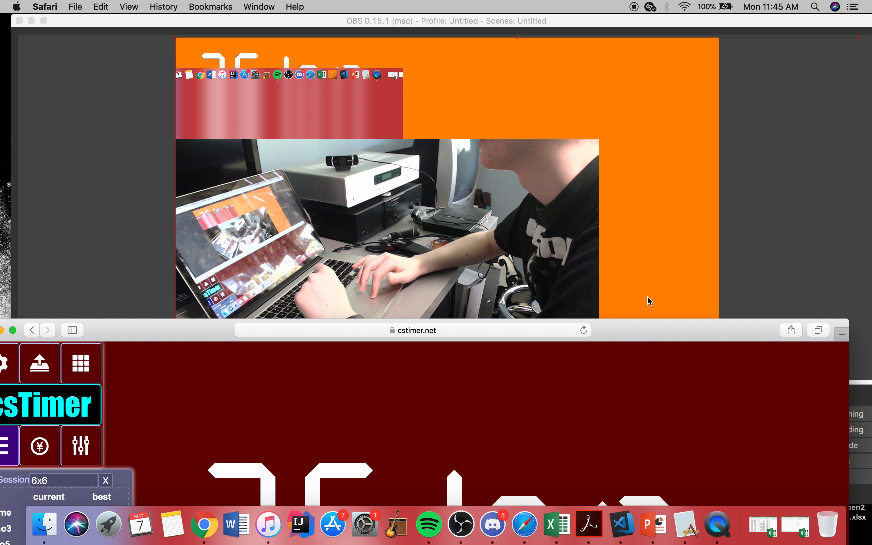
left_click_drag(646, 341, 871, 17)
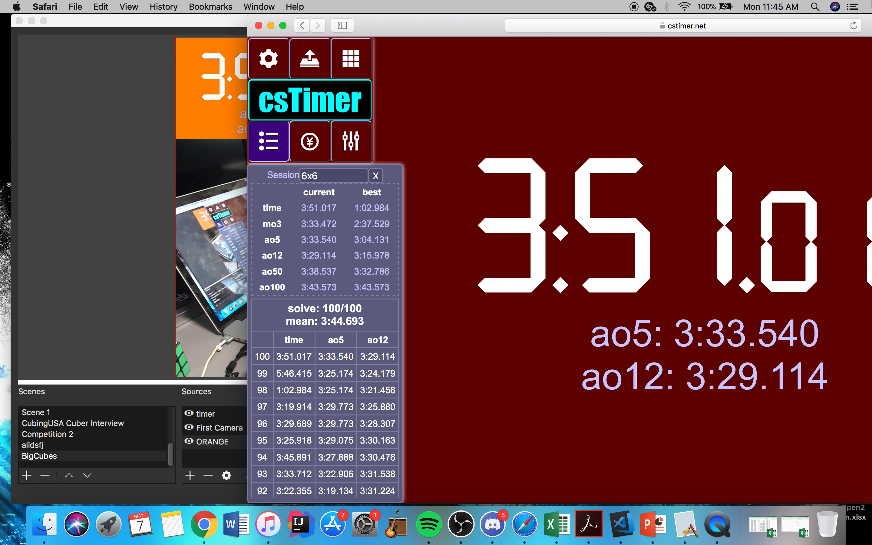
left_click(179, 425)
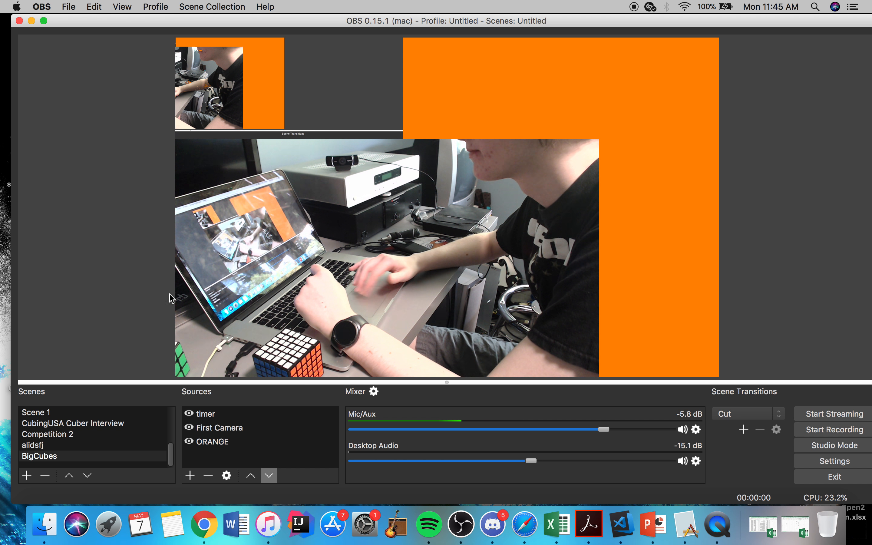
left_click(191, 477)
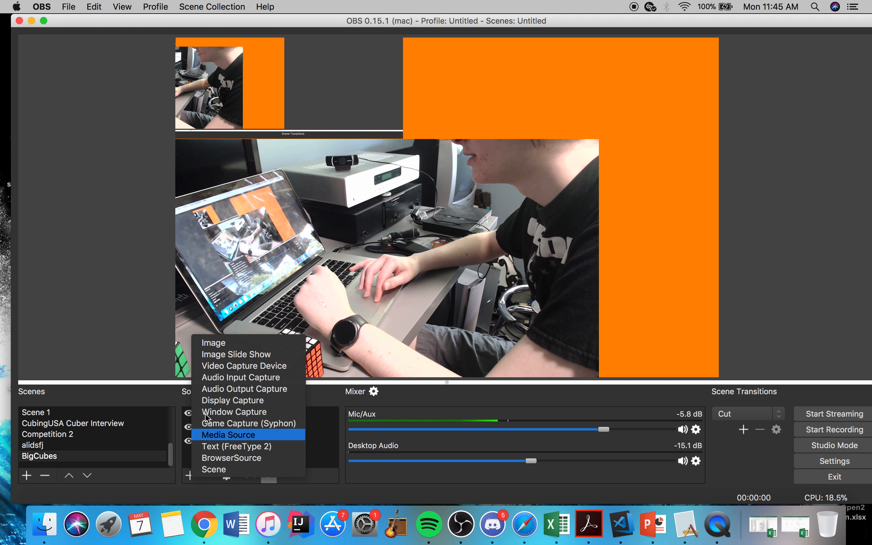
left_click(227, 412)
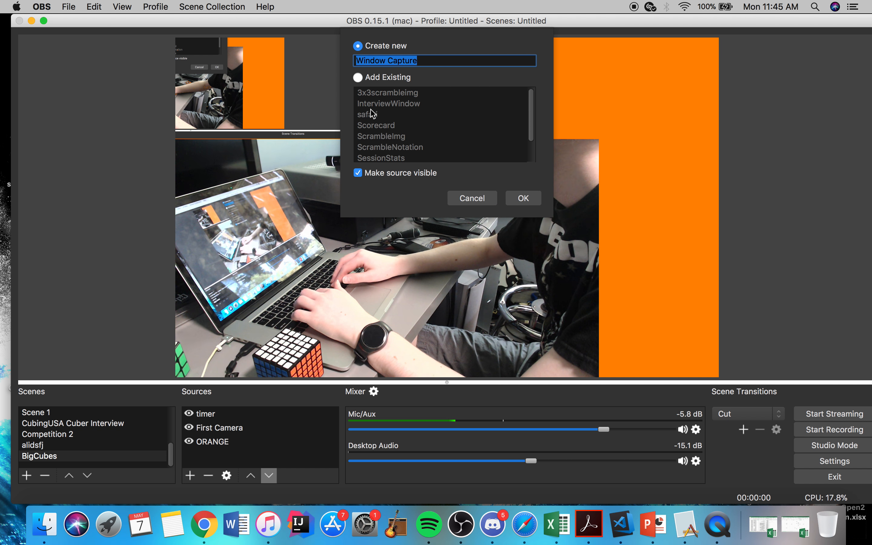
left_click(470, 196)
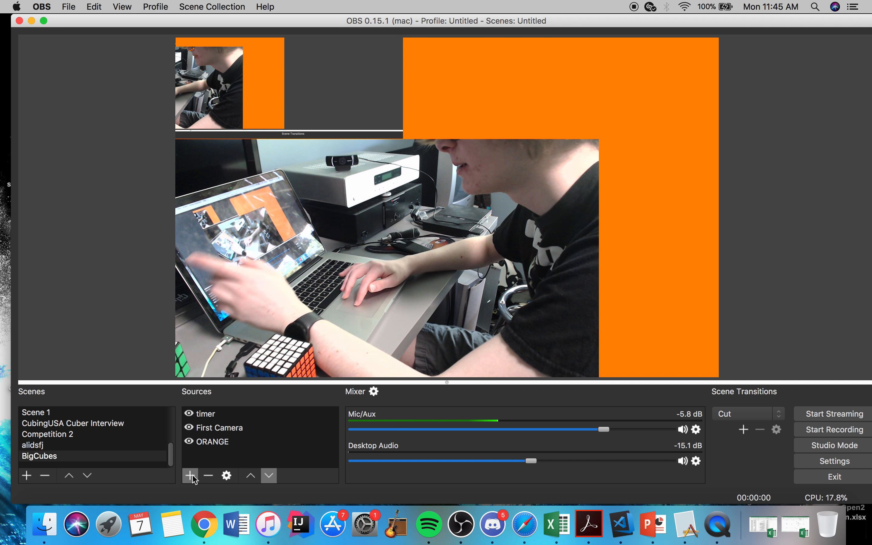
- Add a new Display Capture source named Stats to the BigCubes scene
left_click(191, 476)
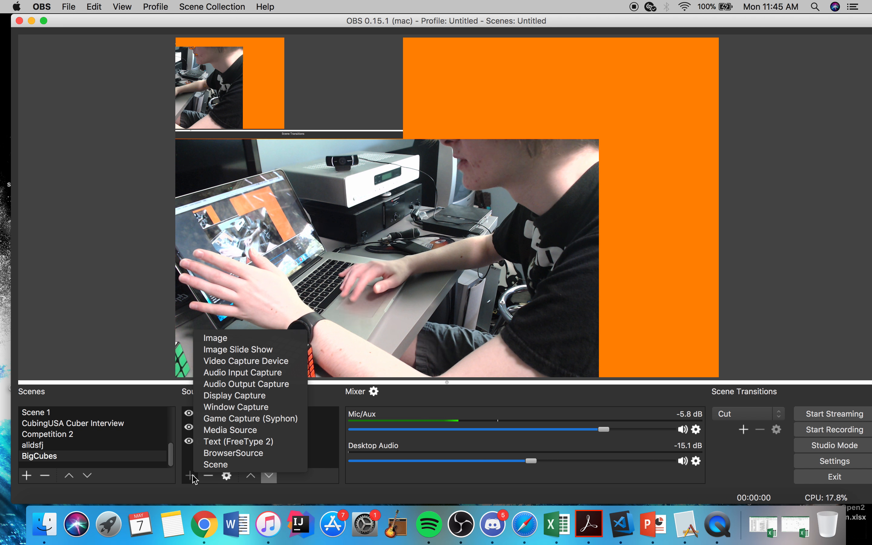
left_click(230, 396)
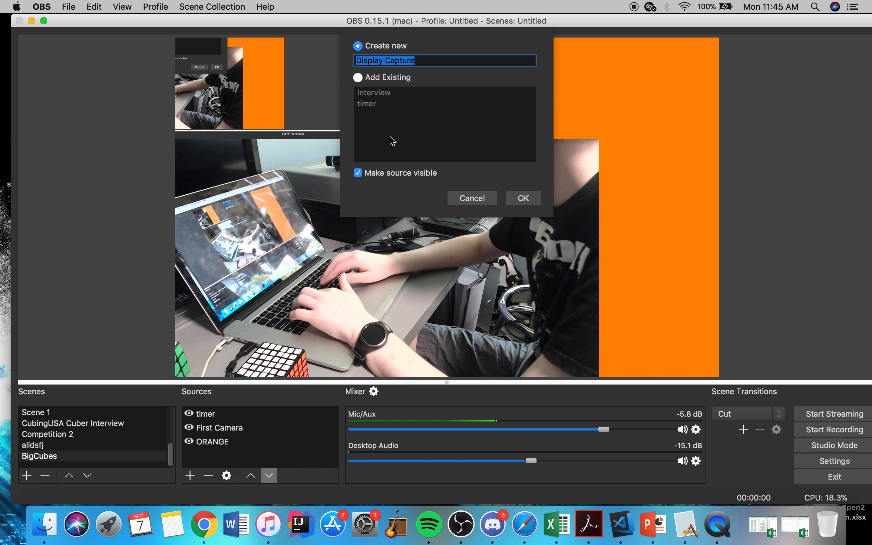
type("Stats")
key("Return")
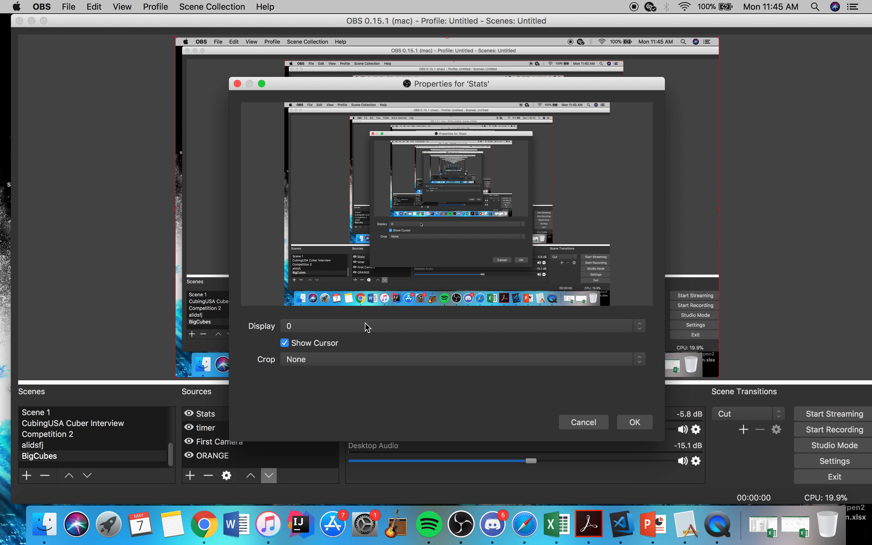
- Crop the Stats capture To Window, using the [Safari] csTimer window, and confirm its properties
left_click(343, 359)
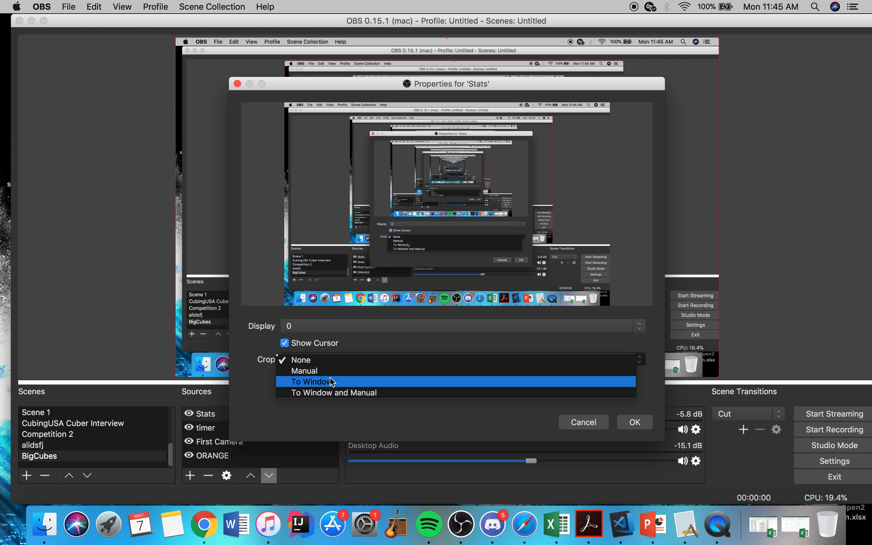
left_click(332, 382)
left_click(332, 381)
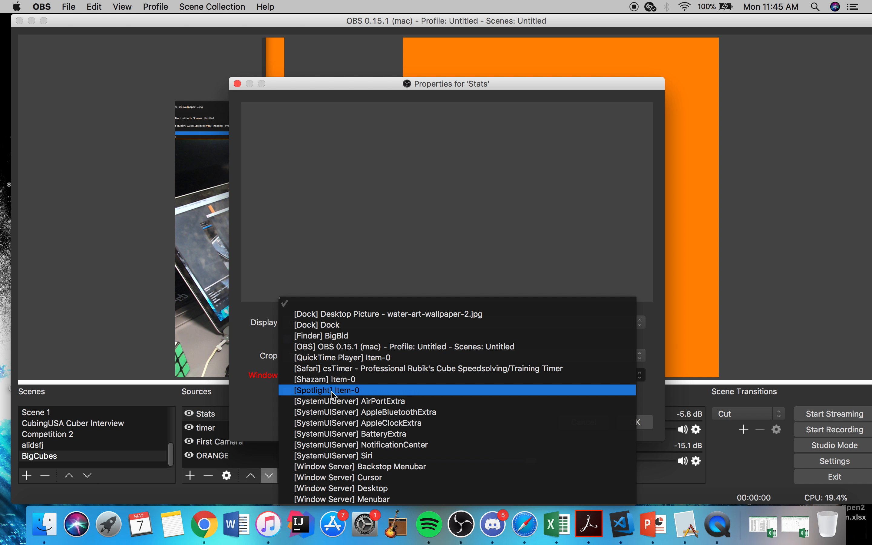
left_click(331, 369)
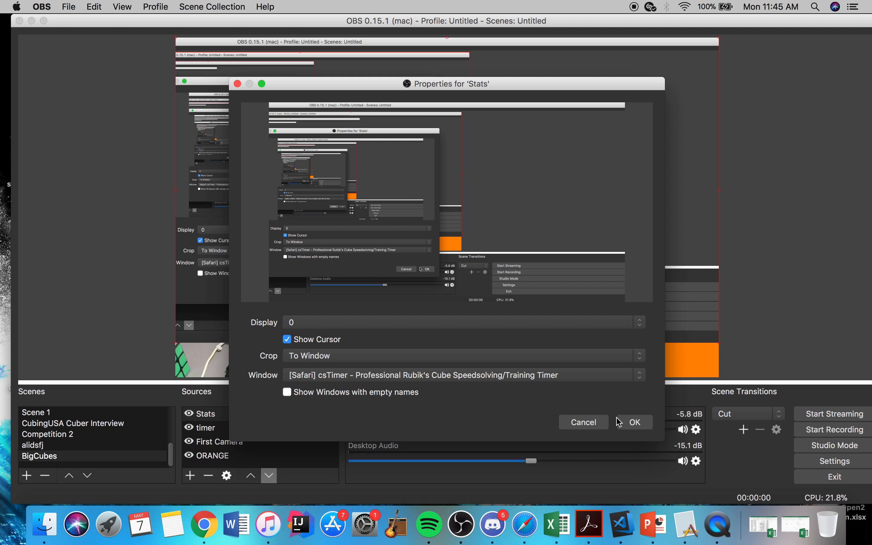
left_click(633, 428)
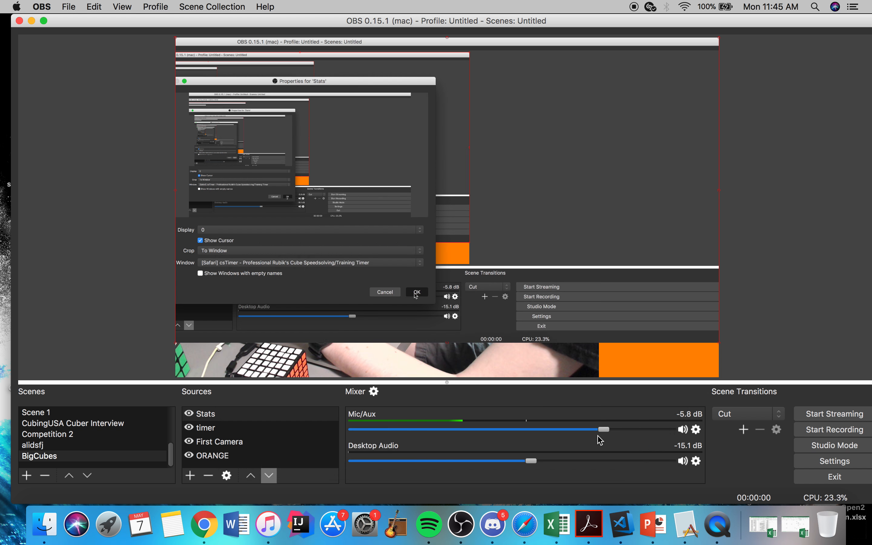
- Add a Crop/Pad filter with its default name to the Stats source
right_click(208, 418)
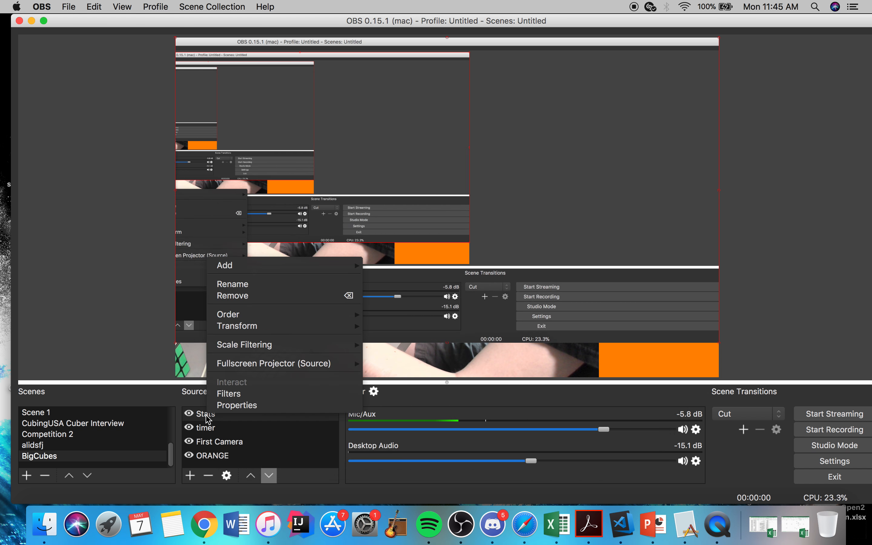
left_click(234, 397)
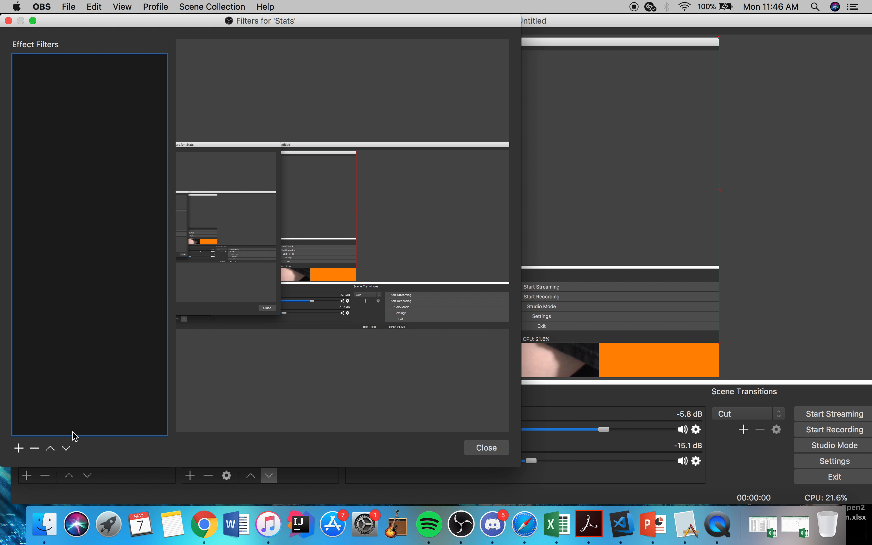
left_click(19, 448)
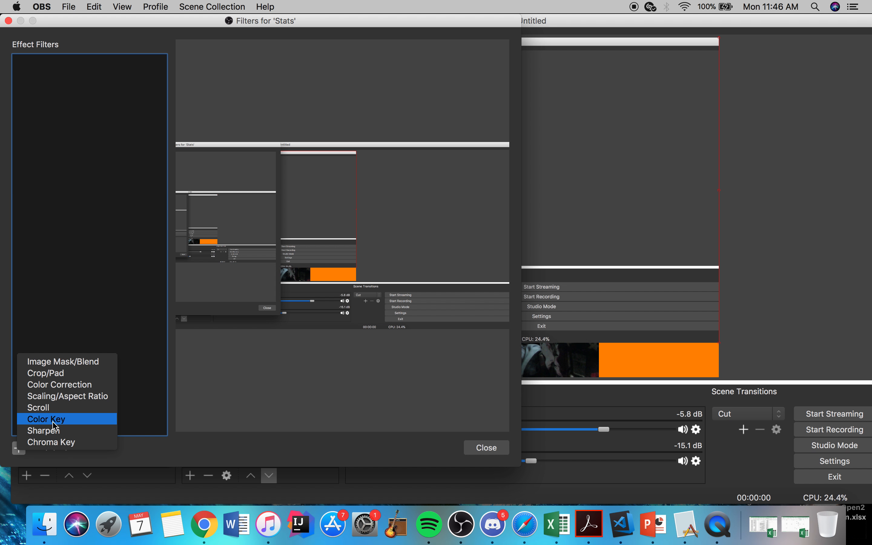
left_click(65, 373)
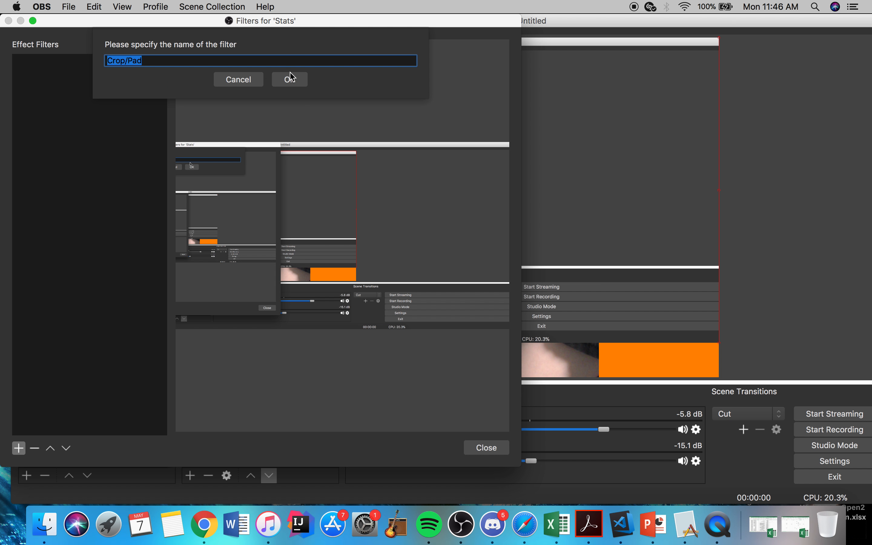
left_click(292, 80)
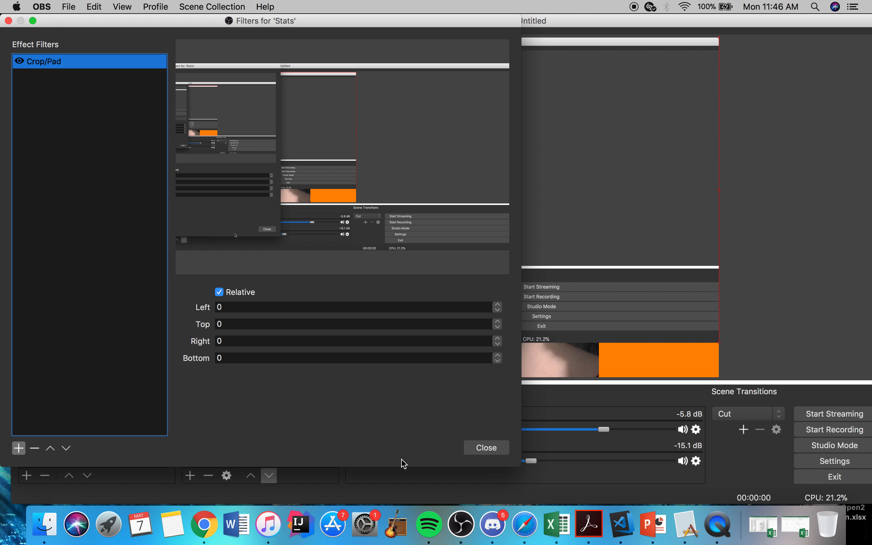
- Bring the Safari csTimer window forward and move the Stats filters window to the right, clear of the session statistics panel
left_click(518, 539)
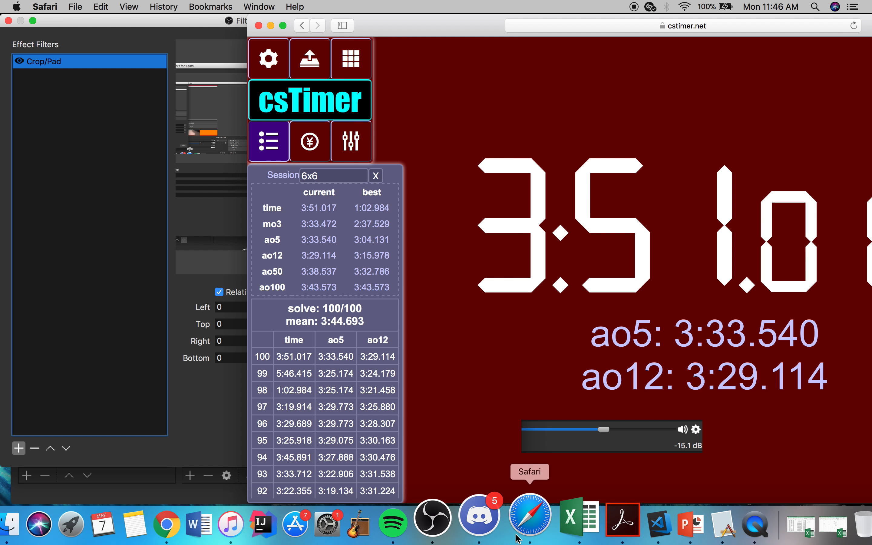
left_click(187, 26)
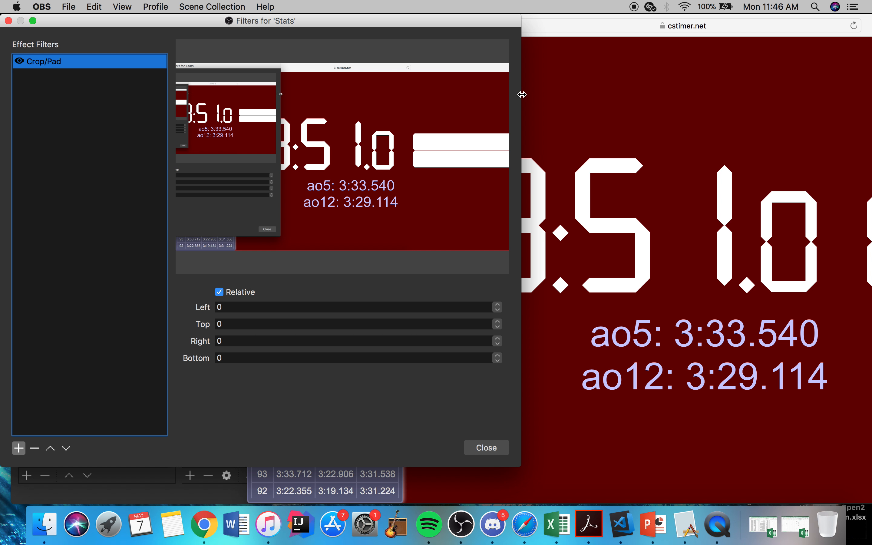
left_click_drag(447, 22, 807, 16)
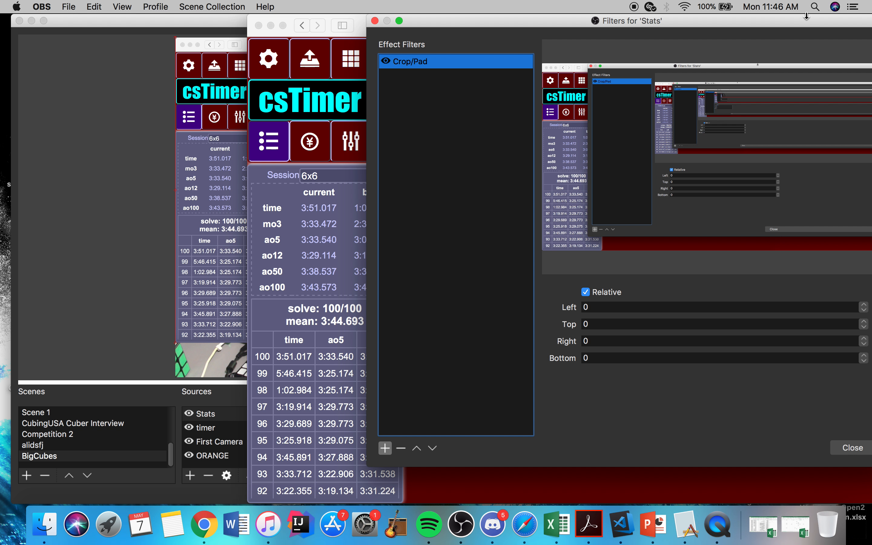
- Narrow the Stats filters window clear of the session statistics panel and raise the Crop/Pad filter's Right value through 1000, 1500 and 1800 to 2000
left_click_drag(372, 83, 567, 84)
left_click_drag(765, 28, 666, 54)
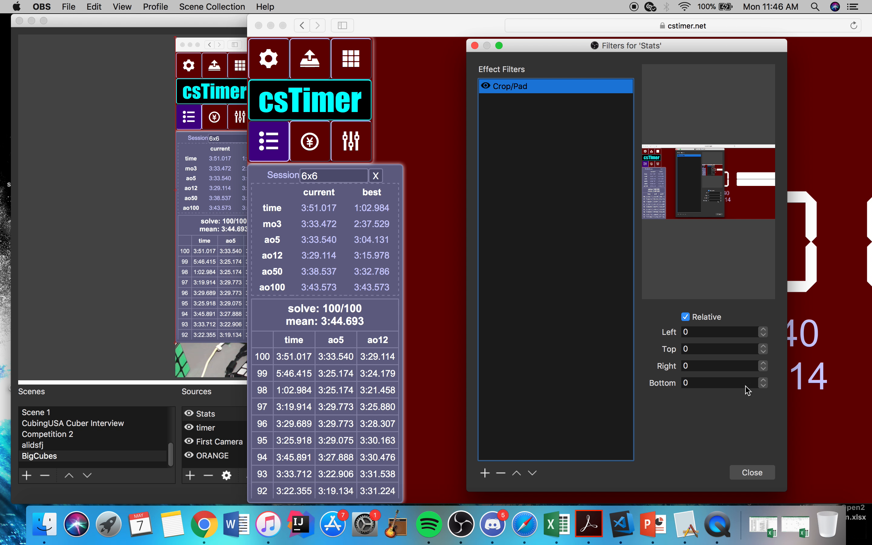
left_click(718, 363)
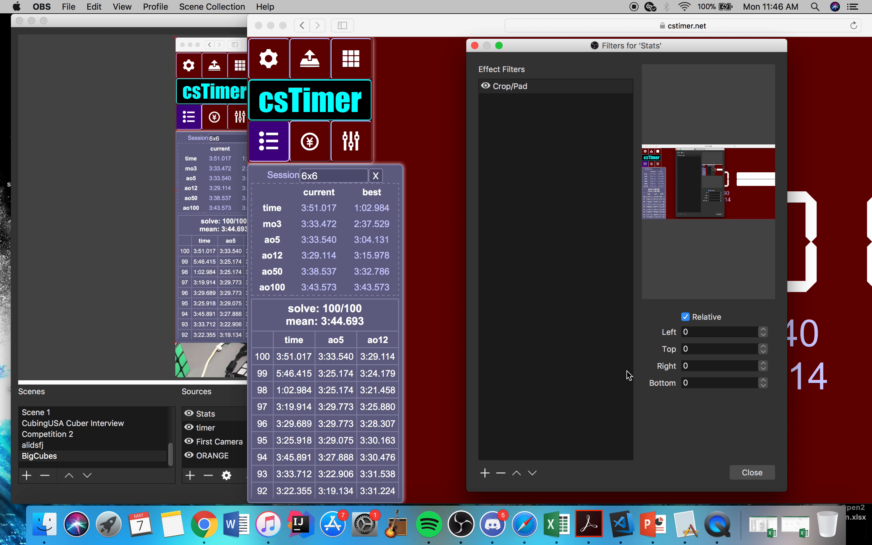
type("1000")
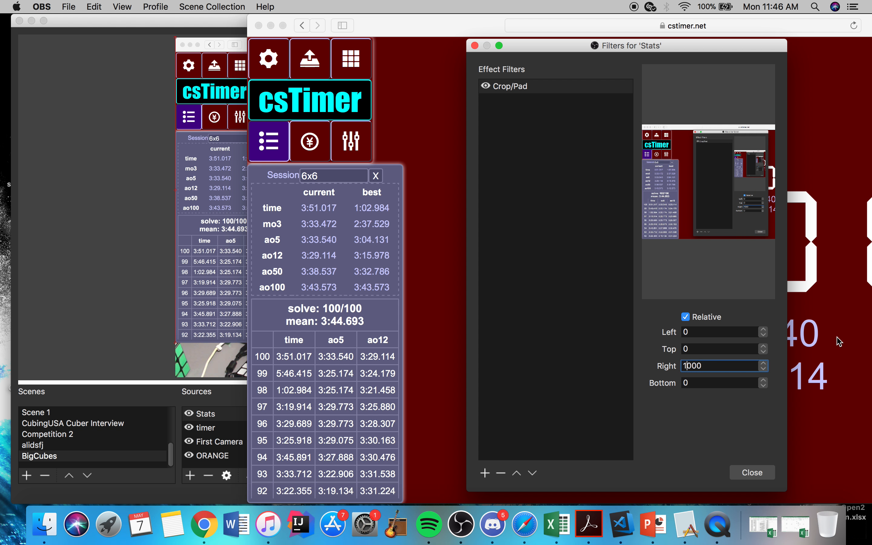
key("BackSpace")
type("5")
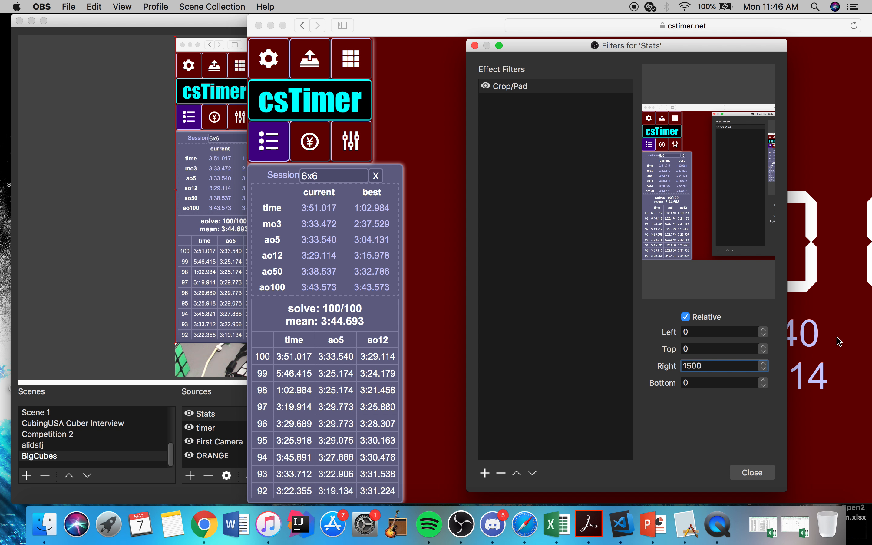
key("BackSpace")
type("8")
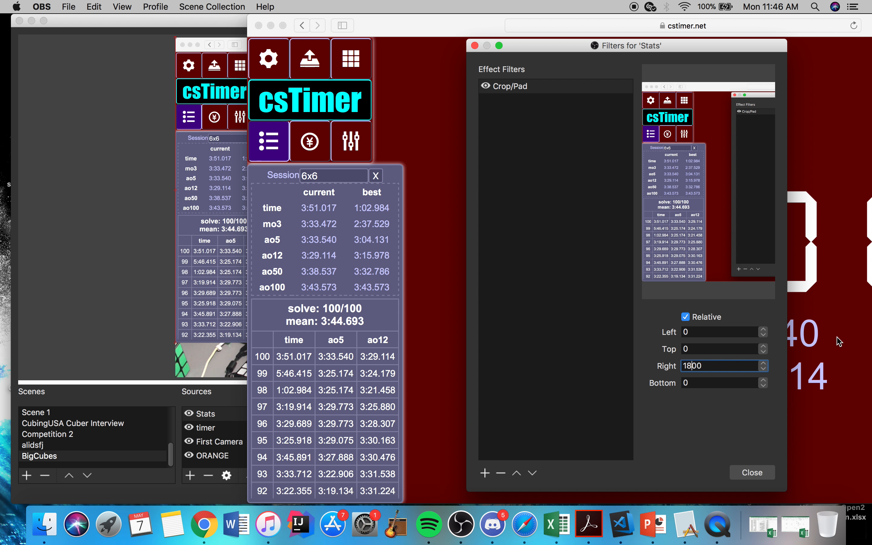
key("BackSpace")
key("BackSpace")
type("20")
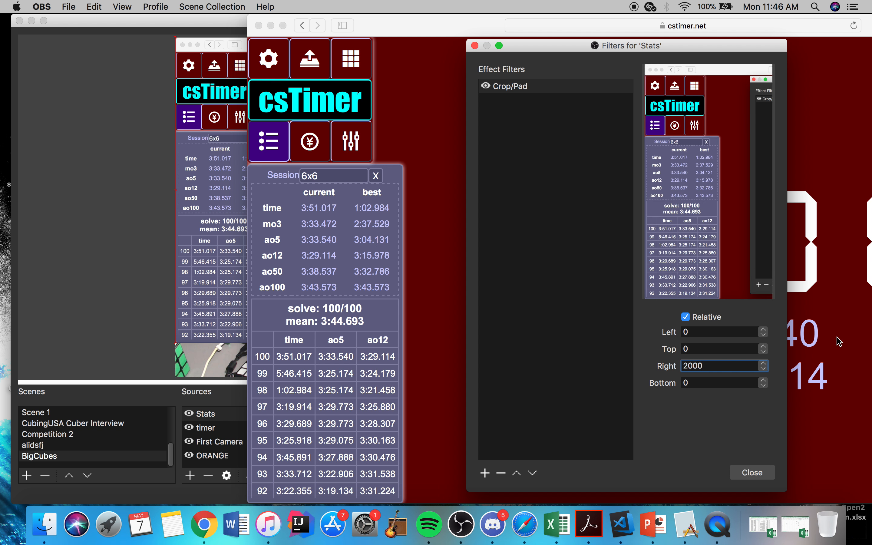